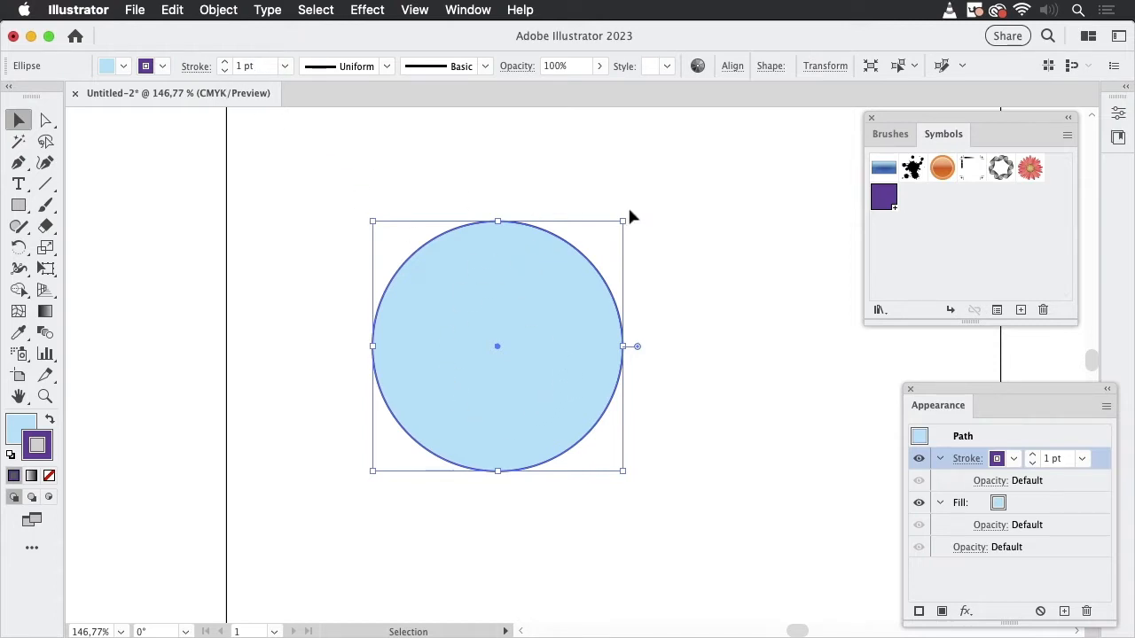
# Apply a 3D Extrude & Bevel (Classic) effect to the circle's stroke with an extrude depth of 119 pt.
pyautogui.click(377, 13)
pyautogui.moveTo(526, 119)
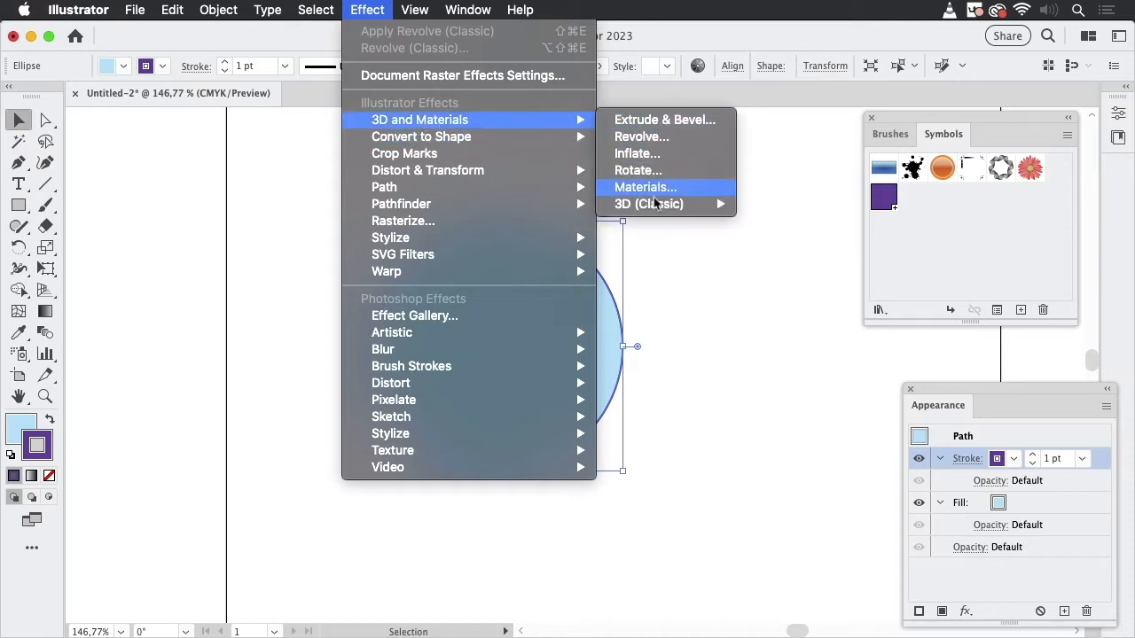
pyautogui.moveTo(656, 210)
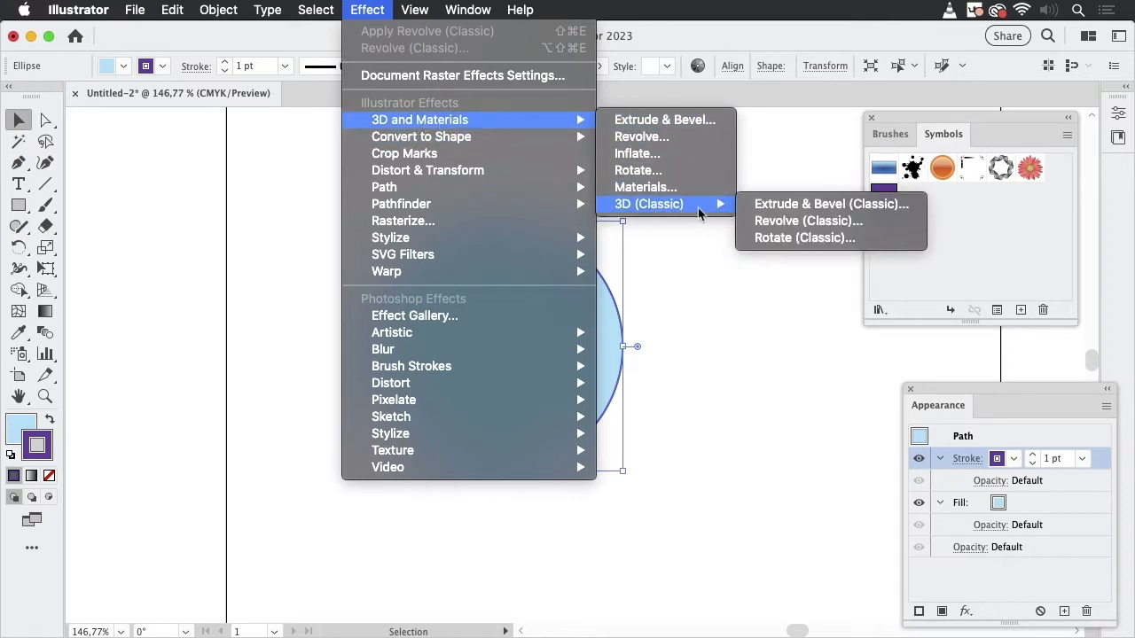
pyautogui.click(781, 204)
pyautogui.moveTo(504, 30); pyautogui.dragTo(955, 30)
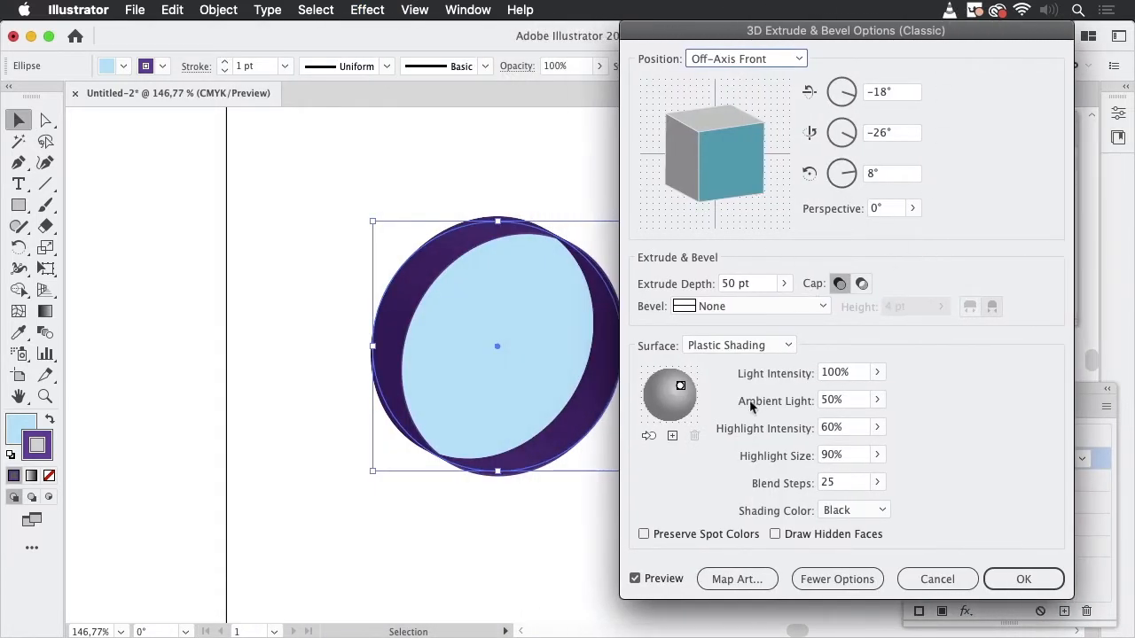
pyautogui.click(784, 284)
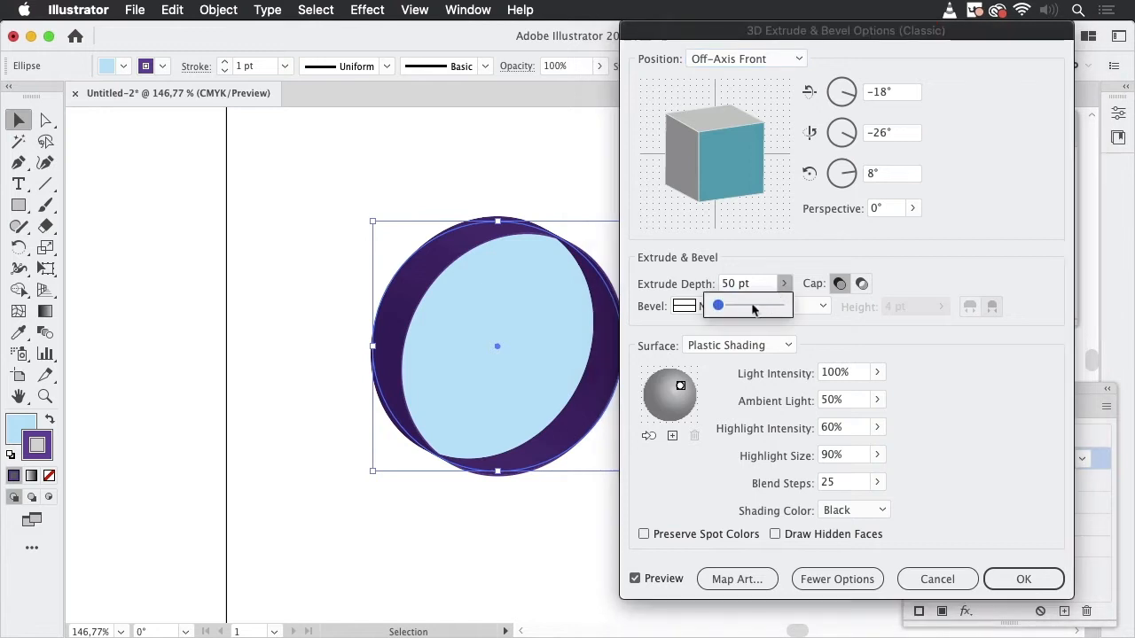
pyautogui.moveTo(721, 307); pyautogui.dragTo(726, 307)
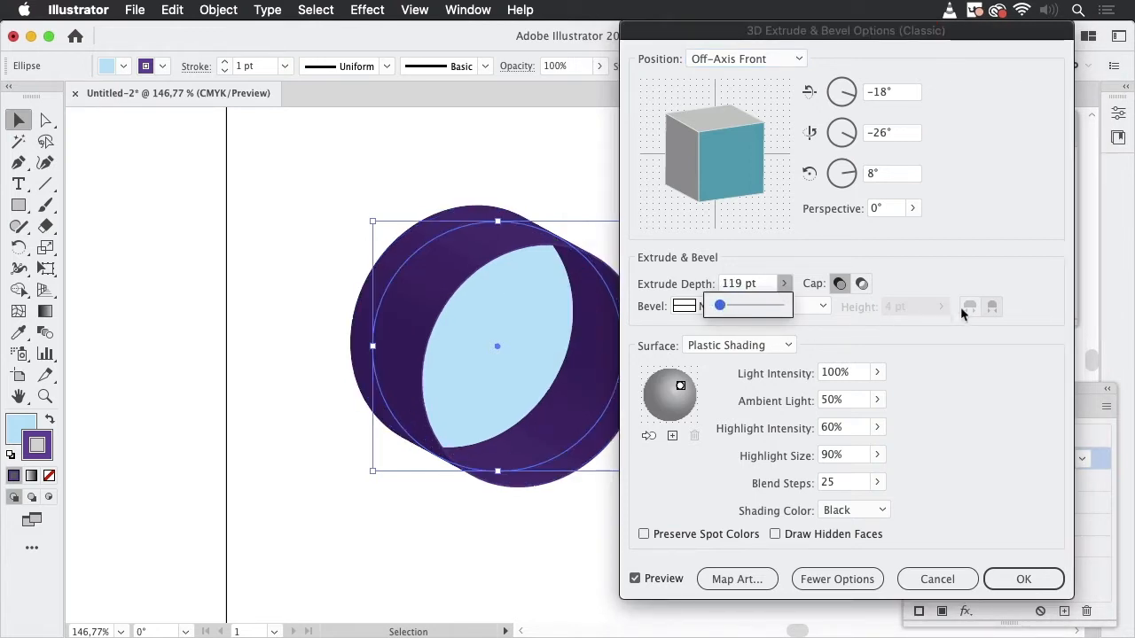
pyautogui.click(1024, 583)
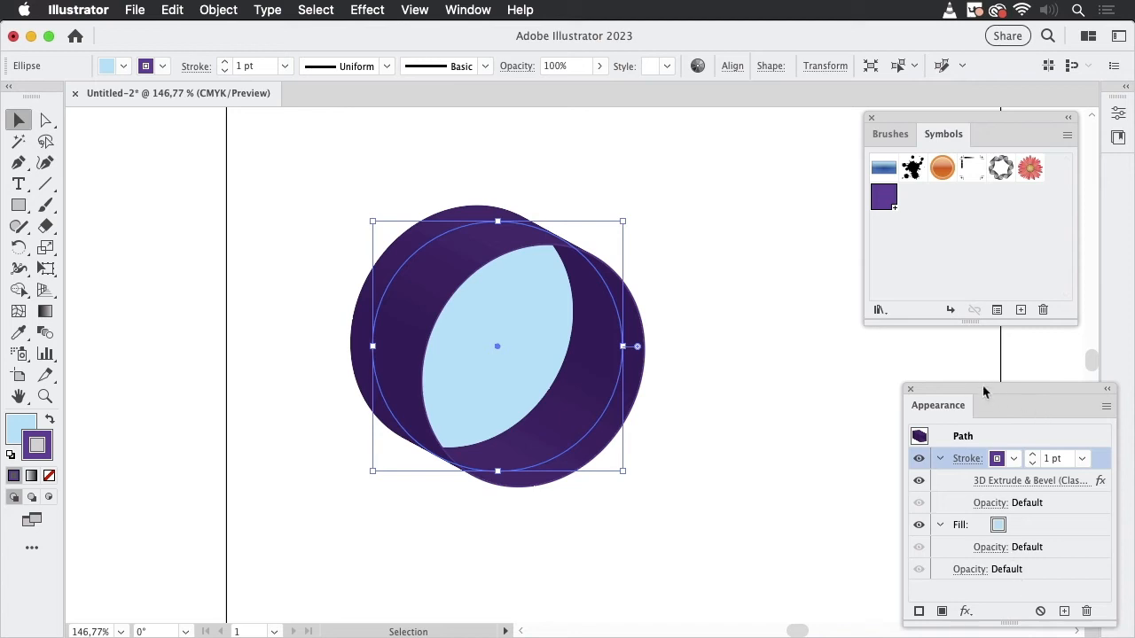
# Move the 3D Extrude & Bevel (Classic) effect from the stroke to the whole path in the circle's appearance.
pyautogui.moveTo(983, 387); pyautogui.dragTo(741, 199)
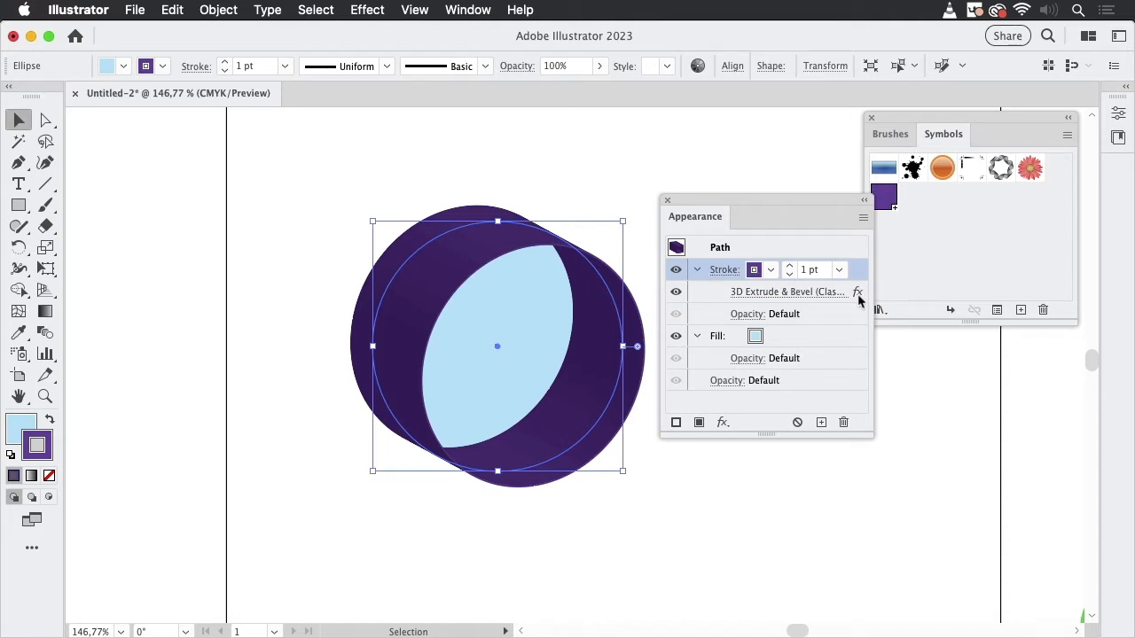
pyautogui.moveTo(859, 295); pyautogui.dragTo(832, 372)
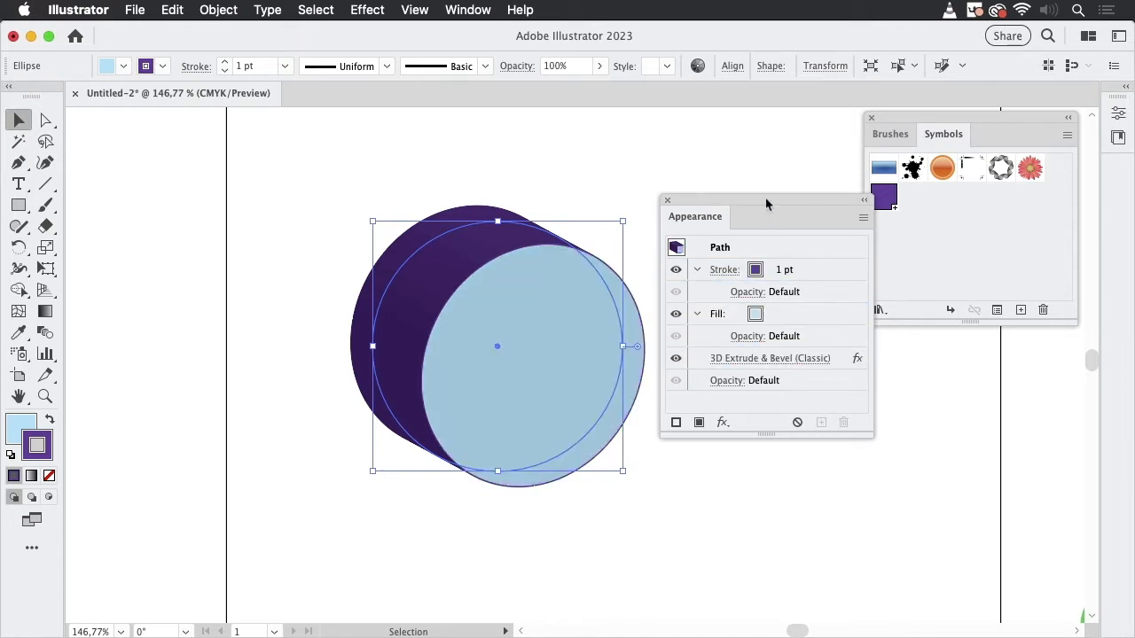
pyautogui.moveTo(766, 205); pyautogui.dragTo(858, 364)
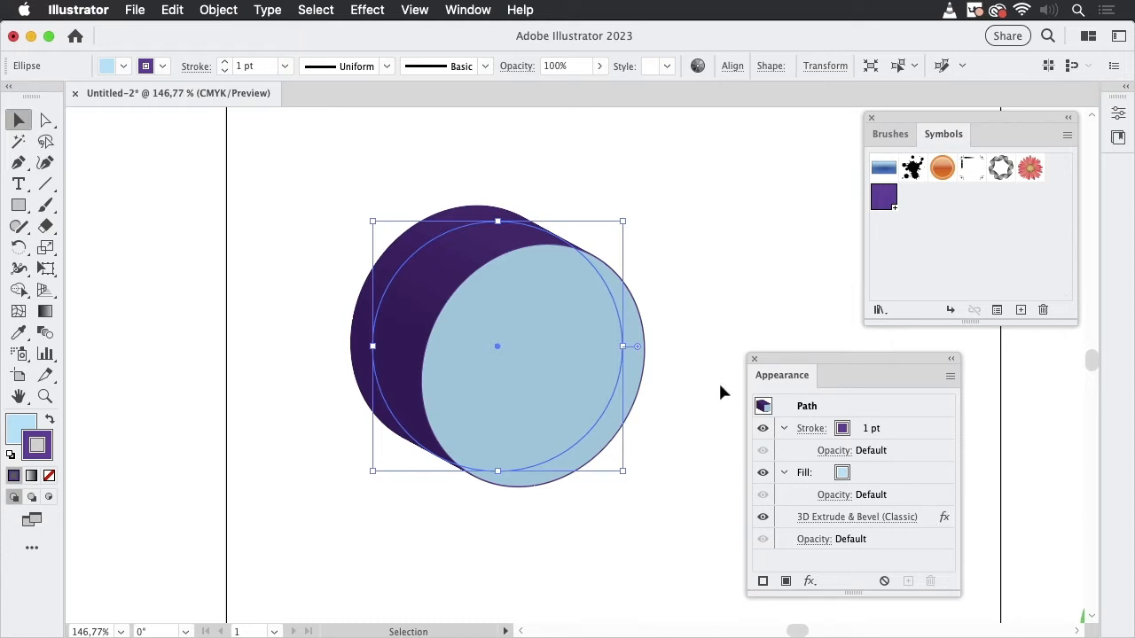
# Examine the purple stroke along the edge of the cylinder's light blue front face up close.
pyautogui.click(701, 282)
pyautogui.press('super+space')
pyautogui.moveTo(539, 284); pyautogui.dragTo(654, 266)
pyautogui.press('space')
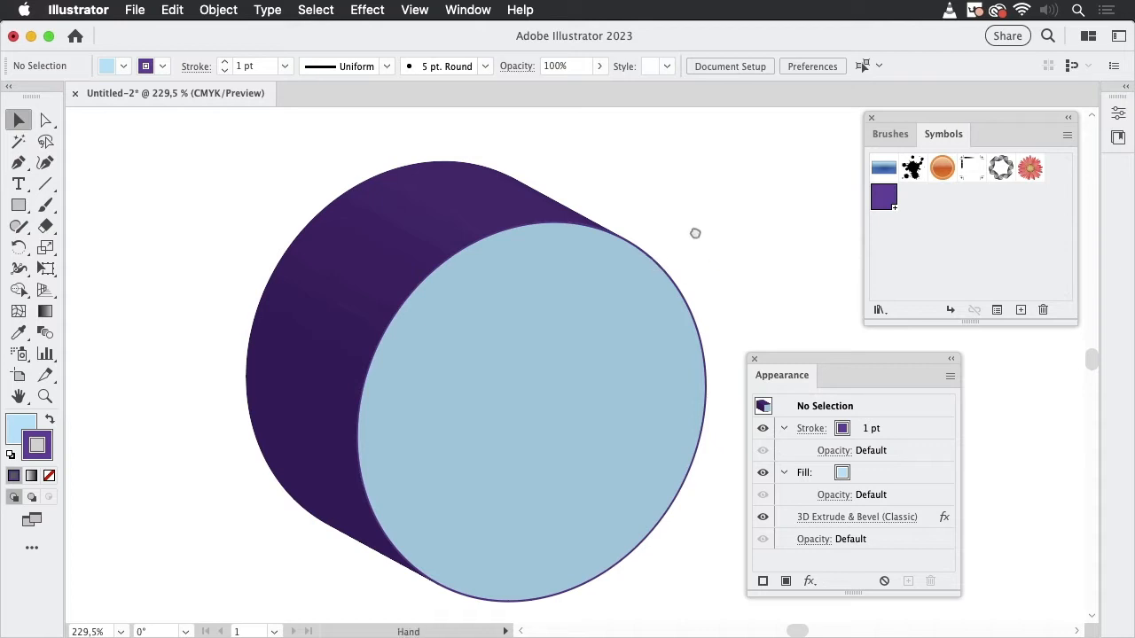
pyautogui.moveTo(705, 235); pyautogui.dragTo(682, 220)
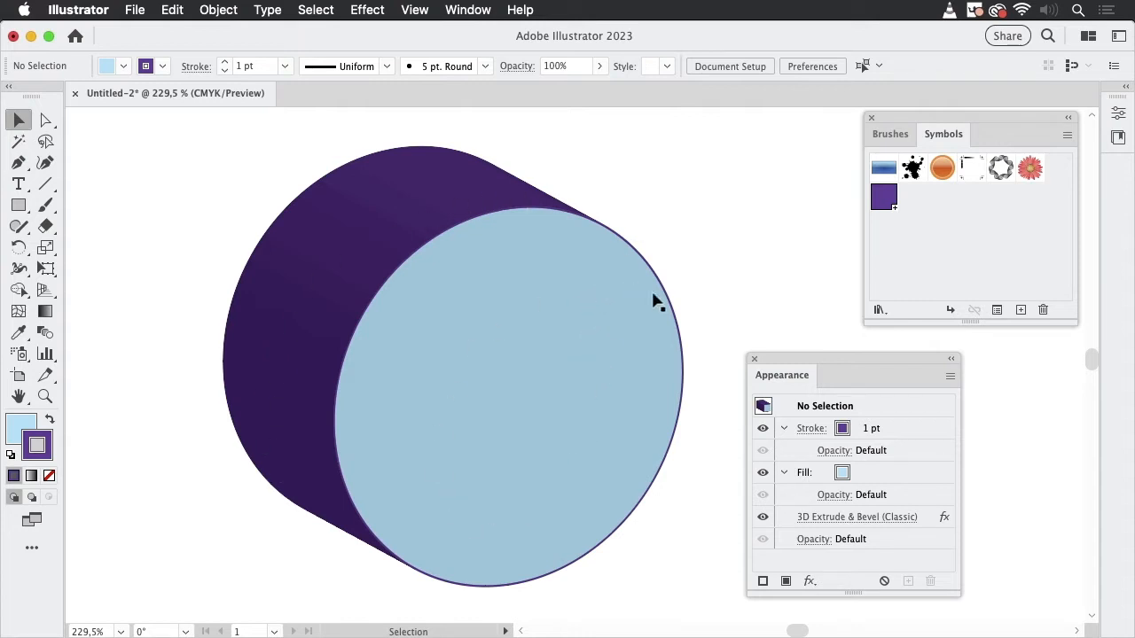
pyautogui.press('super')
pyautogui.press('super+space')
pyautogui.moveTo(655, 266); pyautogui.dragTo(770, 240)
pyautogui.press('space')
pyautogui.moveTo(729, 271); pyautogui.dragTo(528, 283)
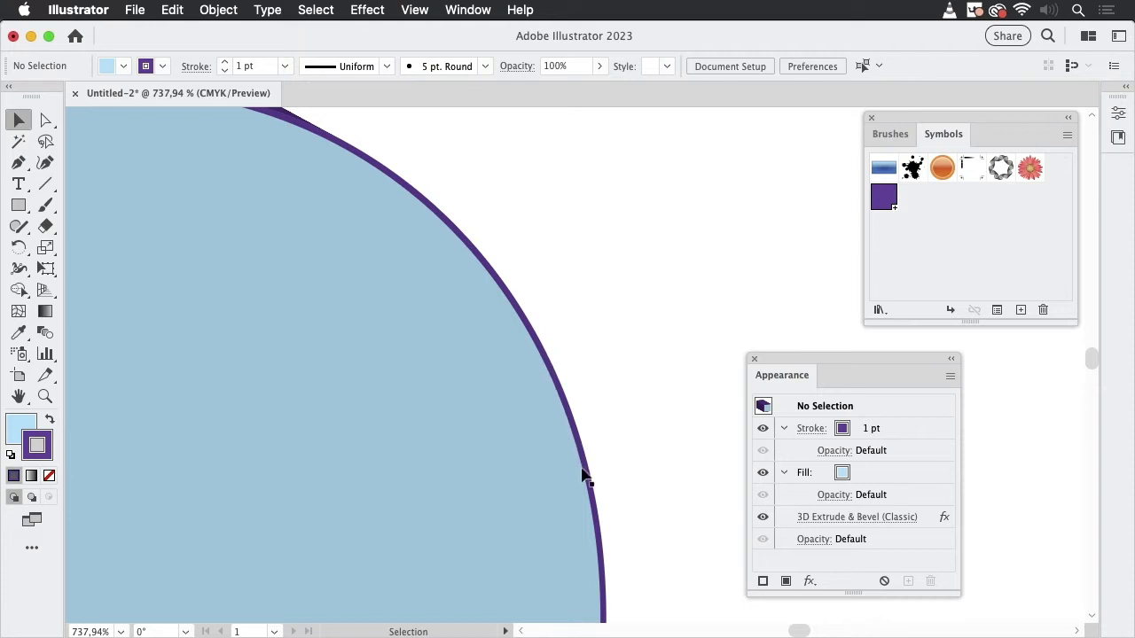
pyautogui.press('super+space')
pyautogui.moveTo(651, 226); pyautogui.dragTo(493, 328)
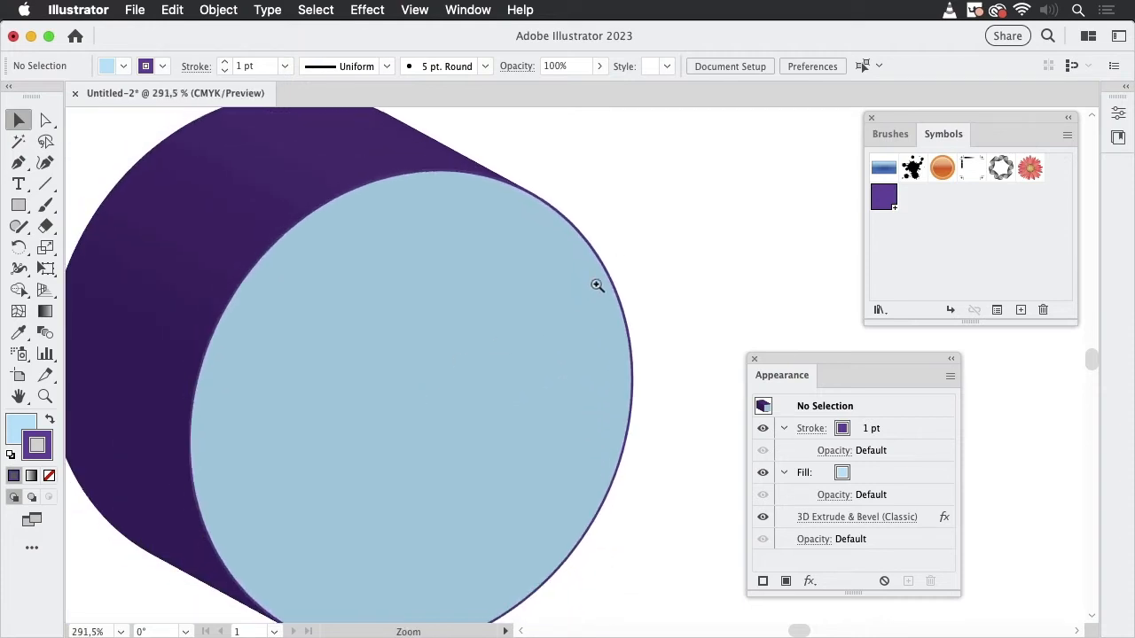
pyautogui.moveTo(597, 285); pyautogui.dragTo(528, 337)
pyautogui.press('space')
pyautogui.moveTo(550, 266); pyautogui.dragTo(567, 287)
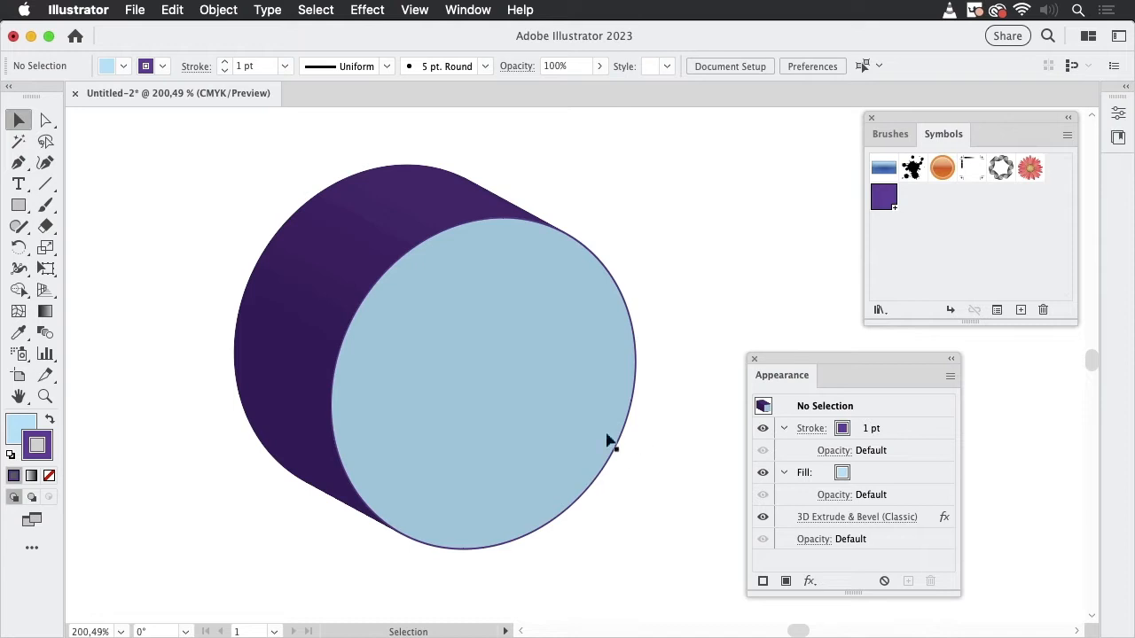
# Reduce the stroke weight of the extruded circle to 0,1 pt.
pyautogui.click(516, 359)
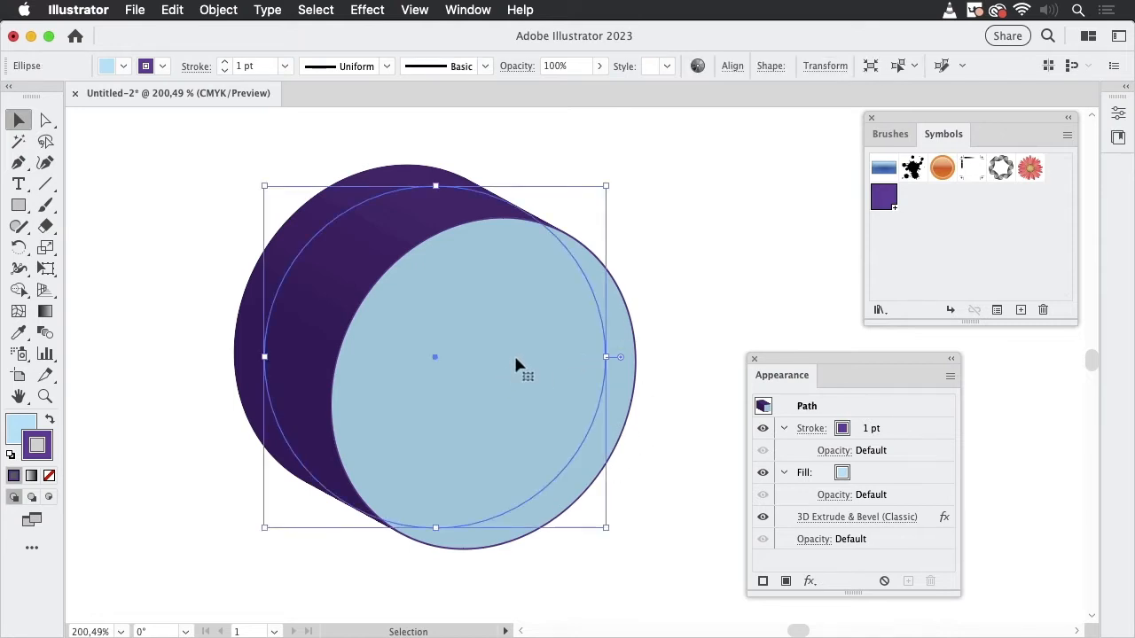
pyautogui.moveTo(797, 361); pyautogui.dragTo(629, 190)
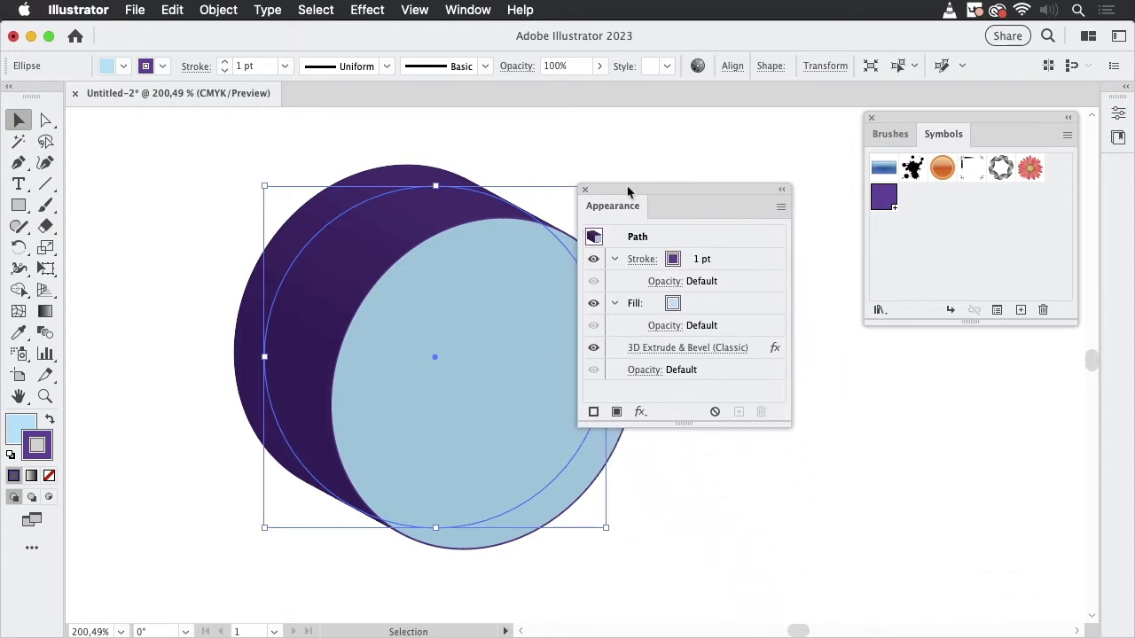
pyautogui.click(711, 259)
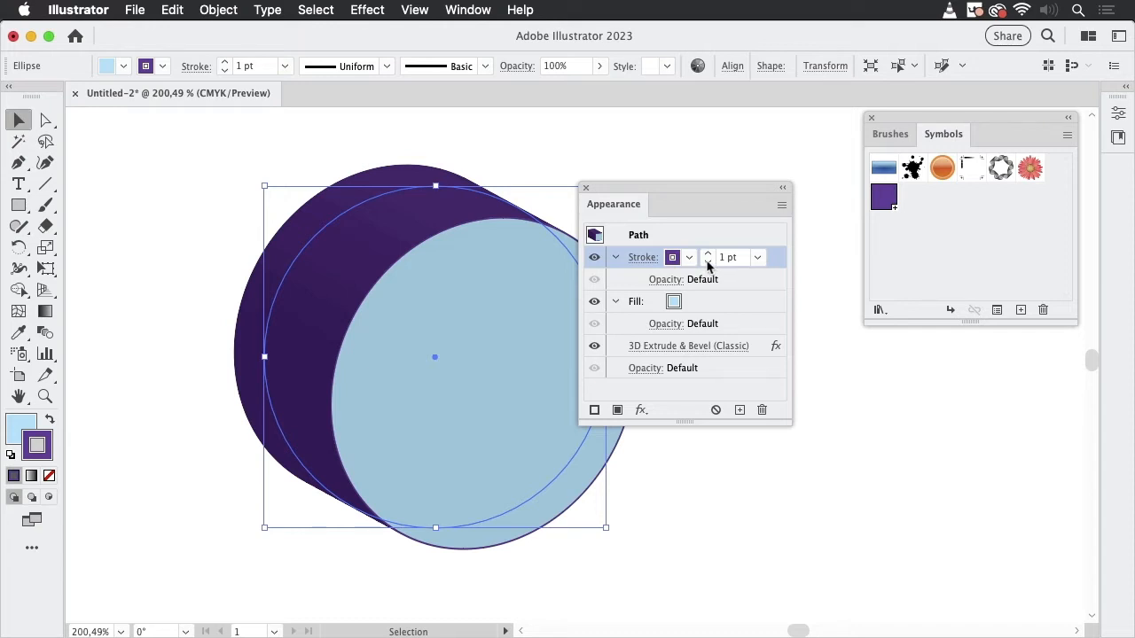
pyautogui.click(707, 263)
pyautogui.click(708, 262)
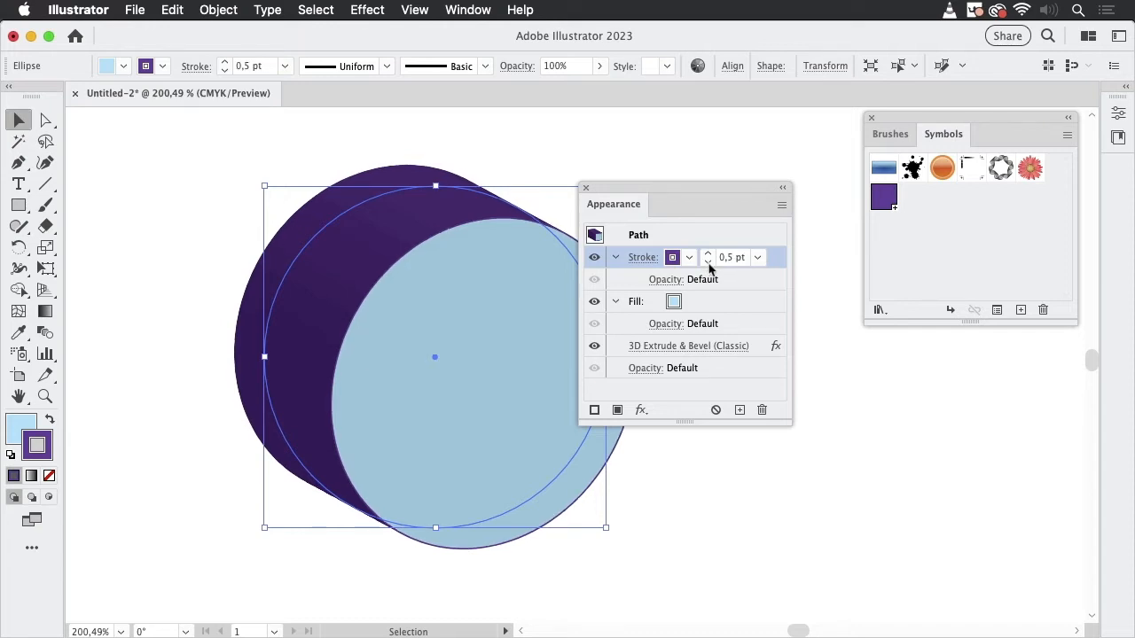
pyautogui.click(708, 262)
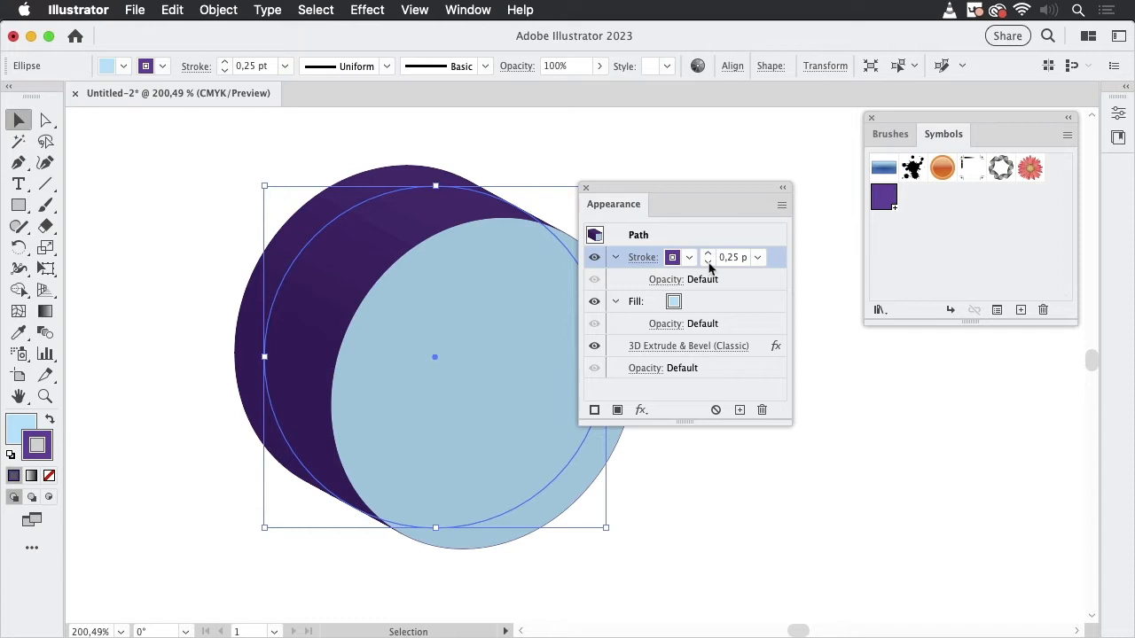
pyautogui.moveTo(700, 194); pyautogui.dragTo(761, 228)
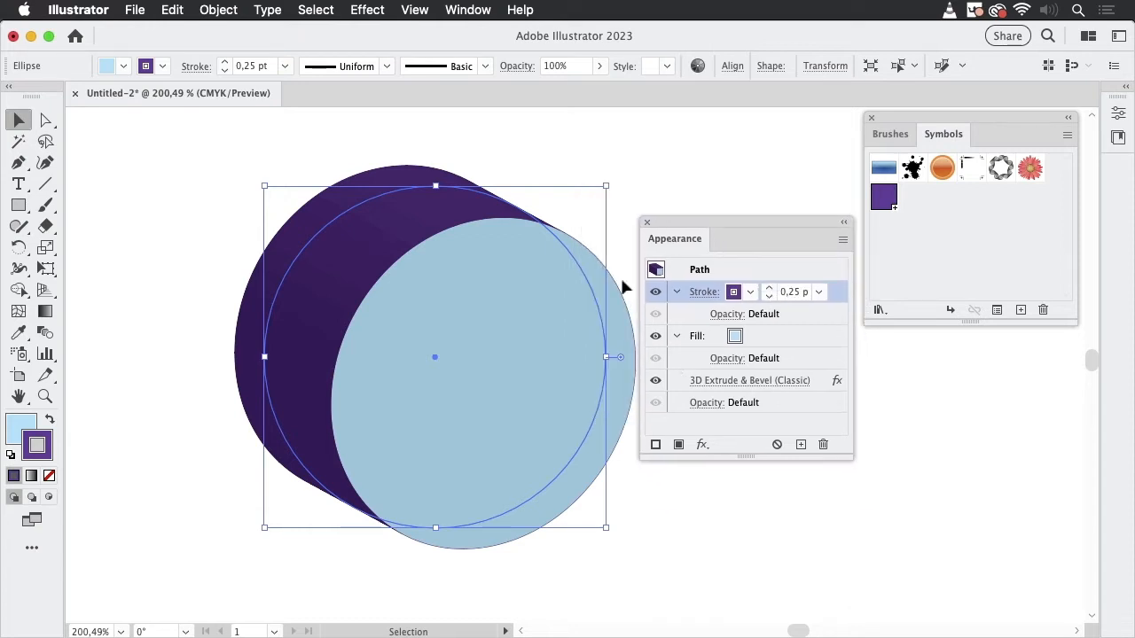
pyautogui.click(786, 295)
pyautogui.moveTo(792, 293); pyautogui.dragTo(803, 298)
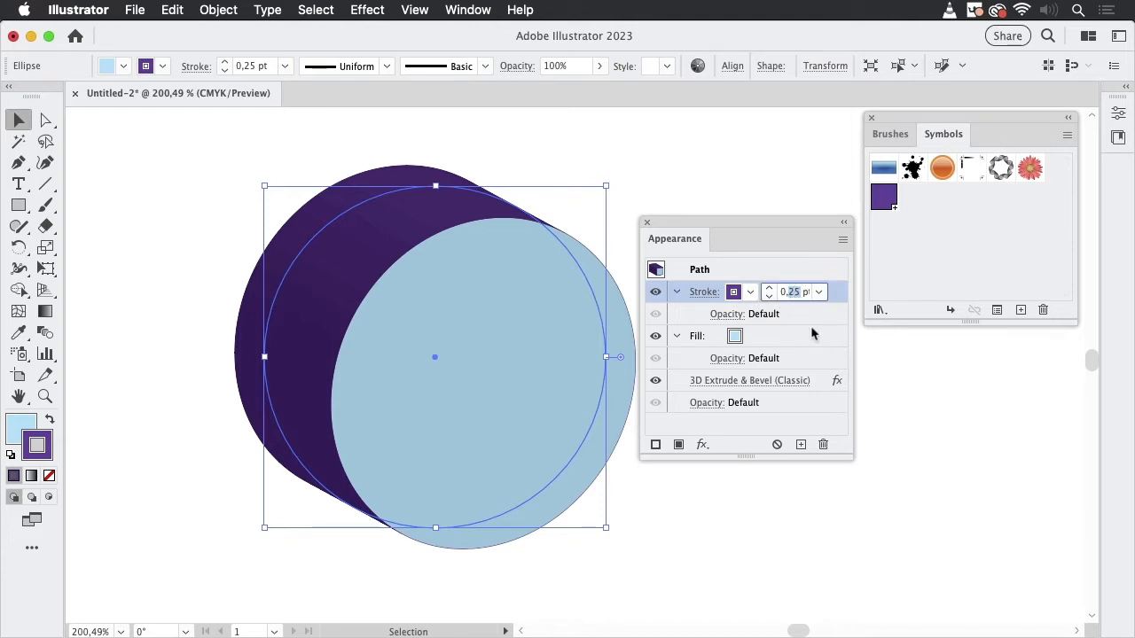
pyautogui.write('1')
pyautogui.press('Return')
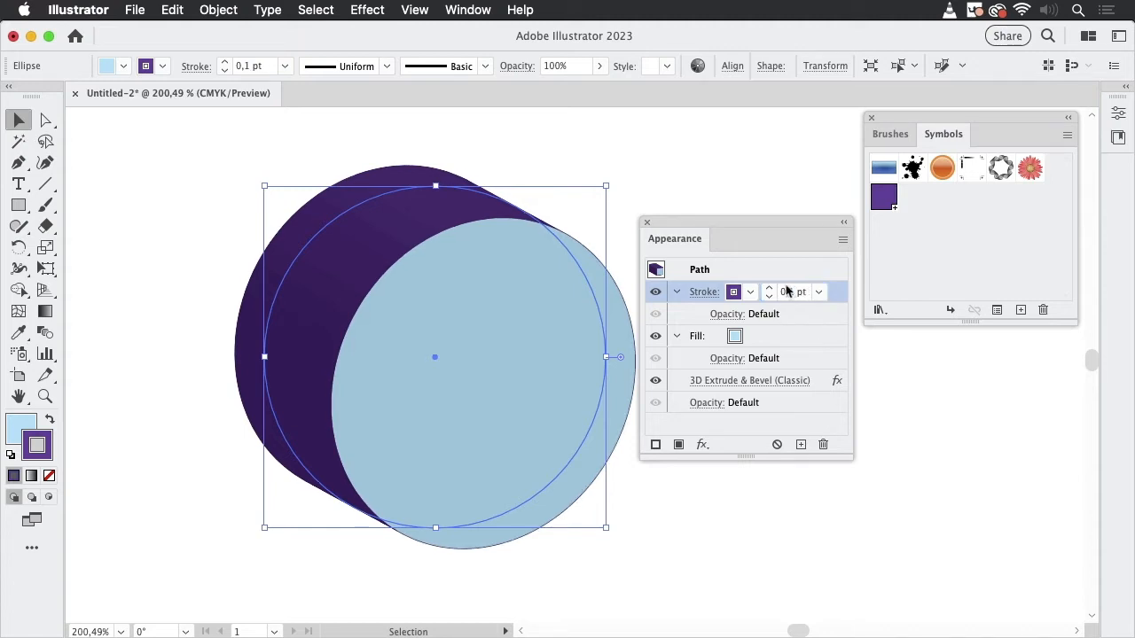
pyautogui.click(636, 188)
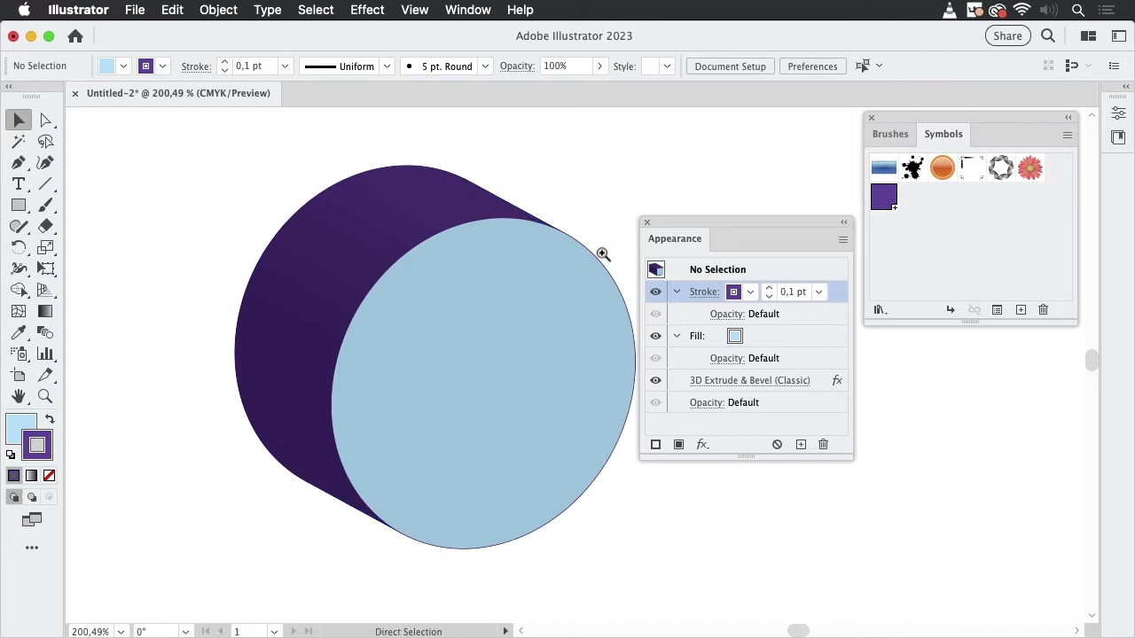
pyautogui.moveTo(595, 260); pyautogui.dragTo(545, 358)
# Edit the cylinder's Extrude & Bevel effect and rotate it freely to a custom rotation of -9°, -15° and -21°.
pyautogui.click(533, 321)
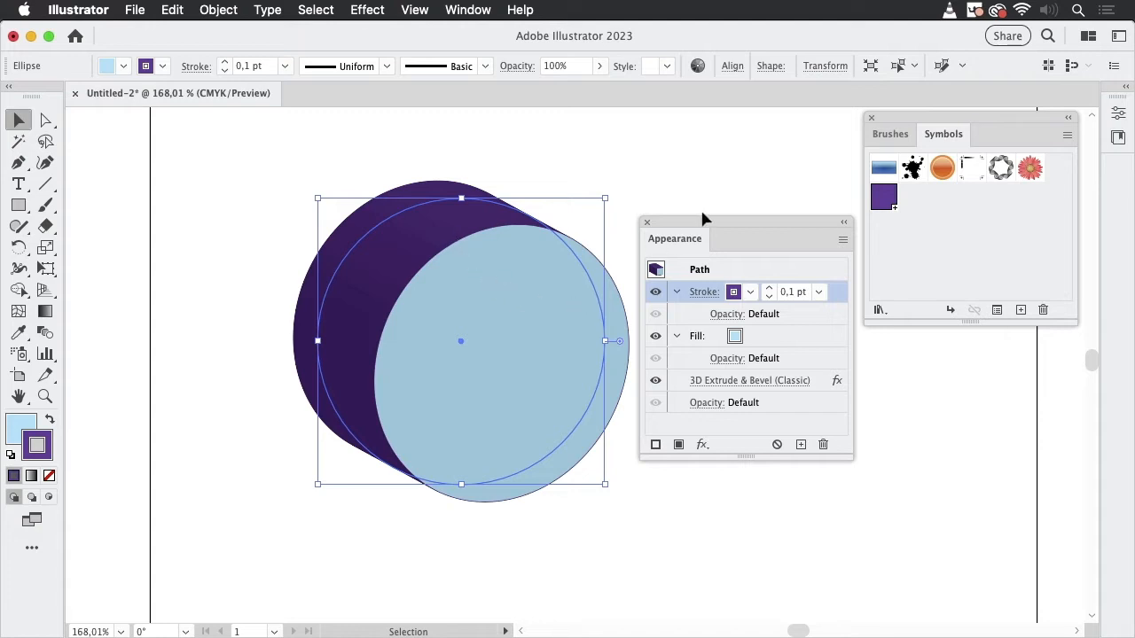
pyautogui.click(786, 382)
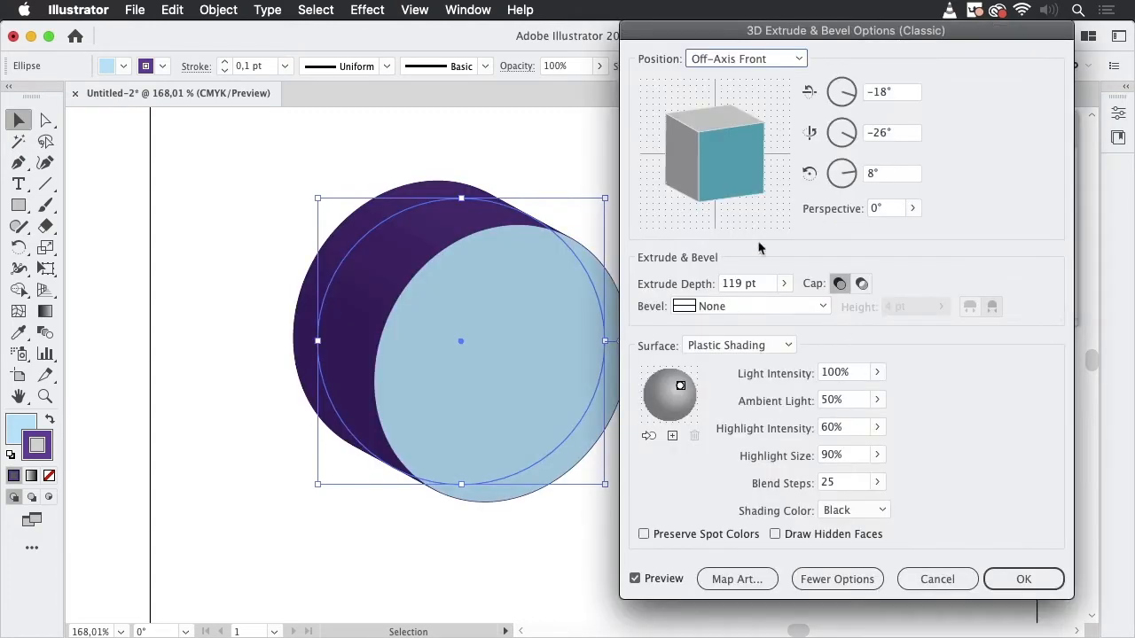
pyautogui.moveTo(732, 158); pyautogui.dragTo(719, 145)
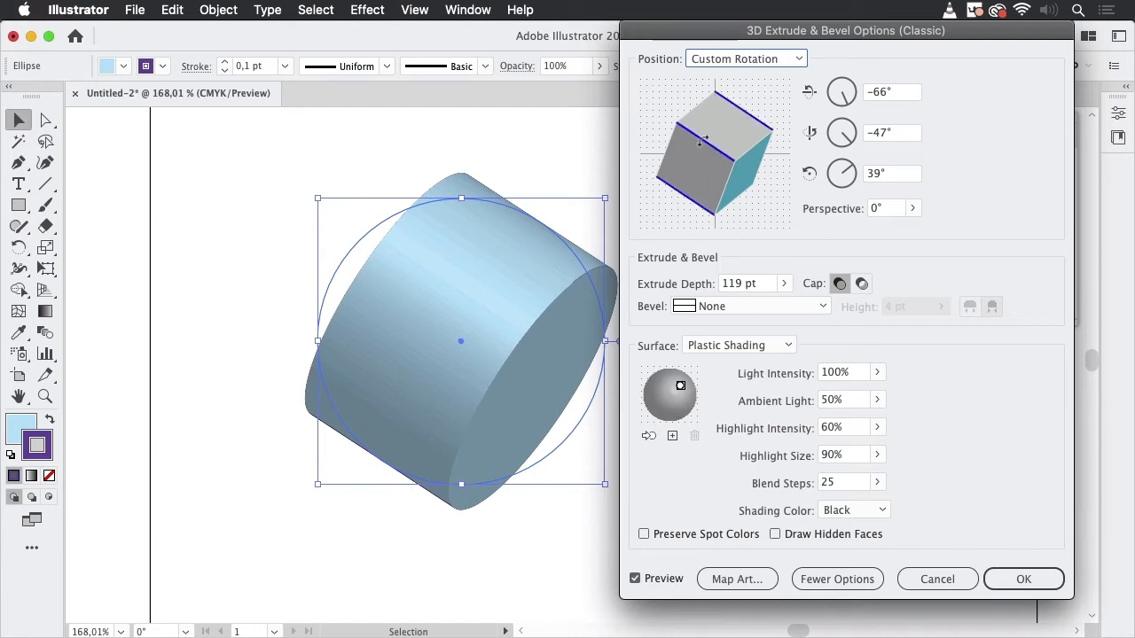
pyautogui.moveTo(699, 142); pyautogui.dragTo(661, 216)
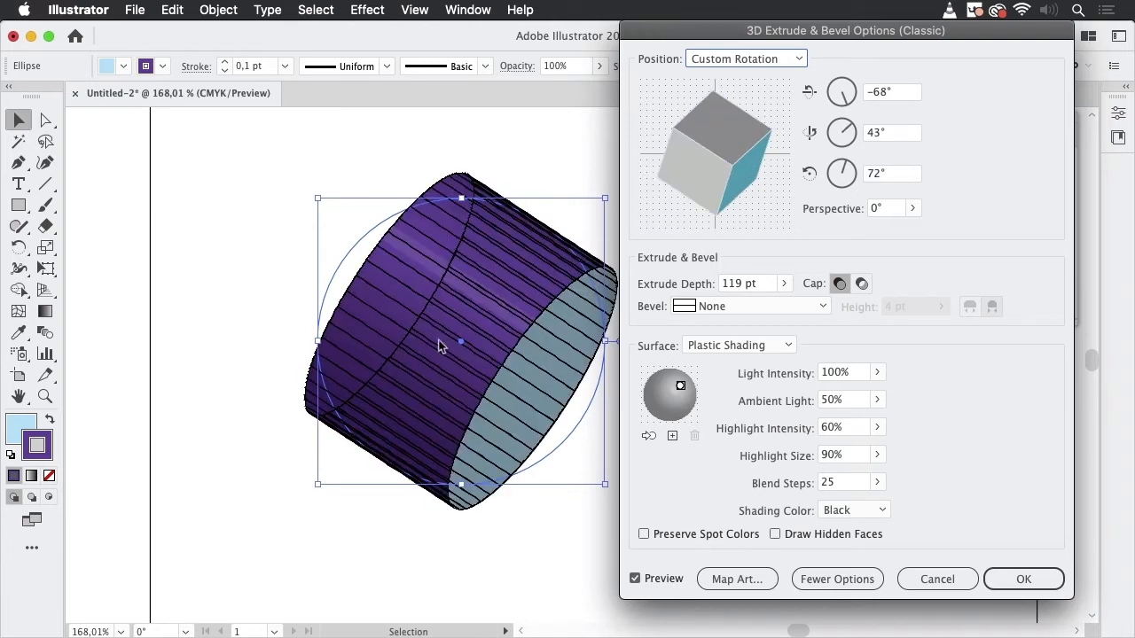
pyautogui.moveTo(699, 151); pyautogui.dragTo(780, 110)
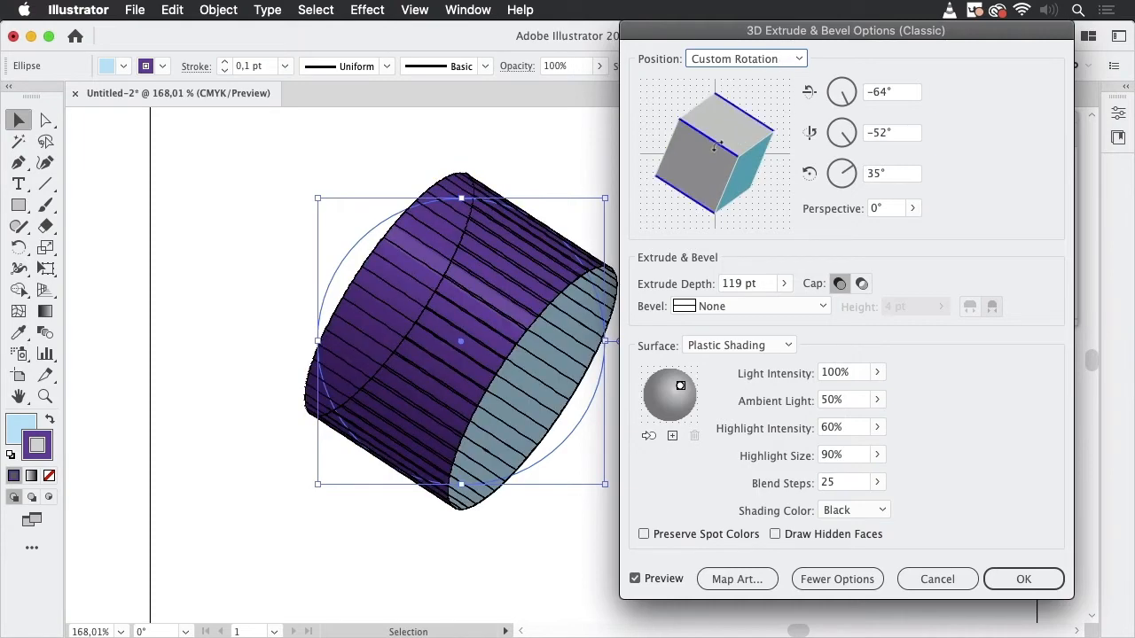
pyautogui.moveTo(713, 179); pyautogui.dragTo(676, 163)
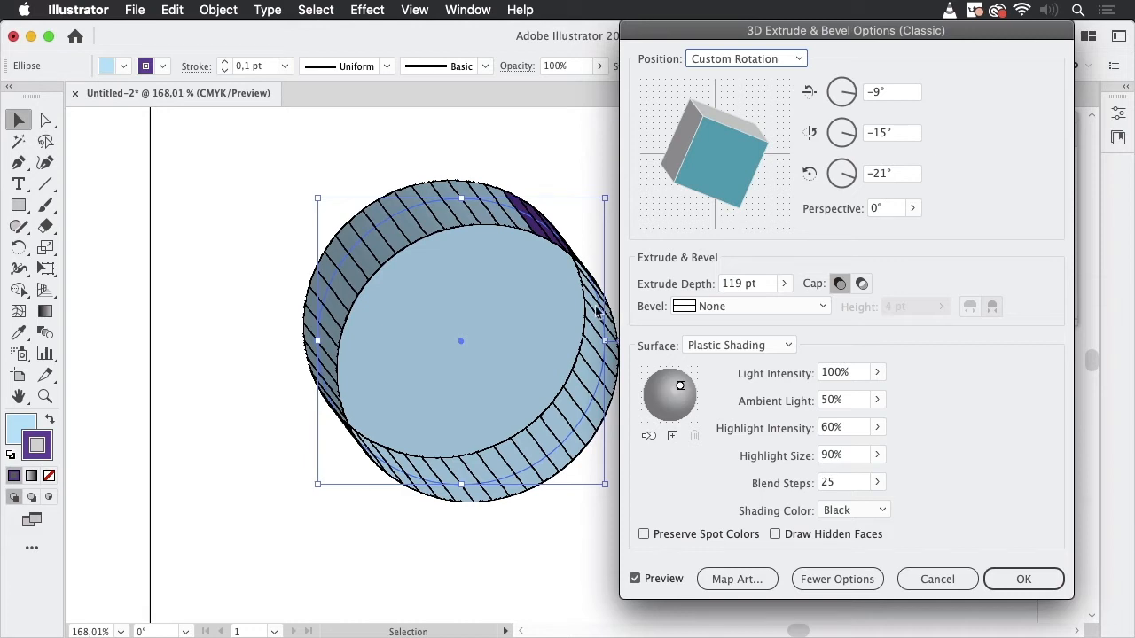
# Try the Jaggy bevel on the extruded cylinder and set the bevel back to None.
pyautogui.click(733, 309)
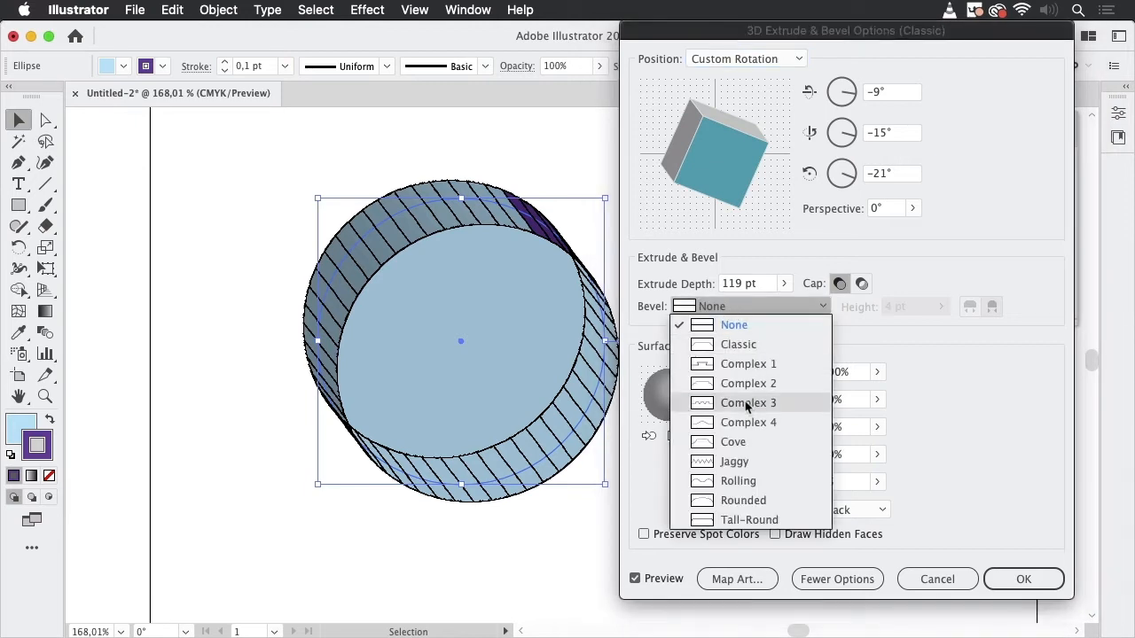
pyautogui.click(760, 461)
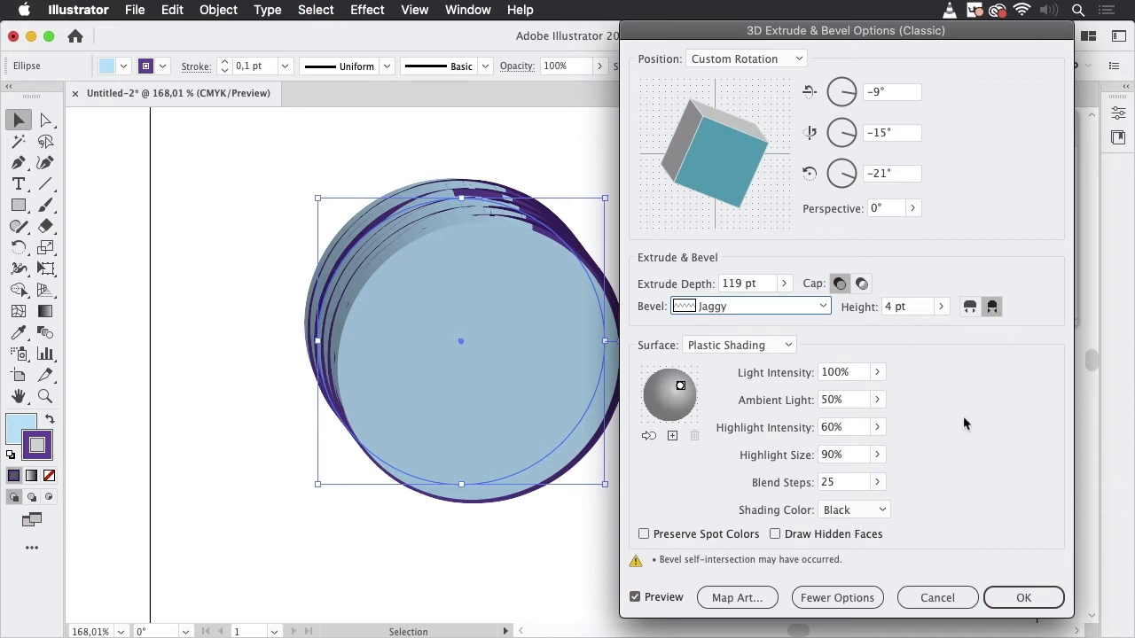
pyautogui.click(726, 311)
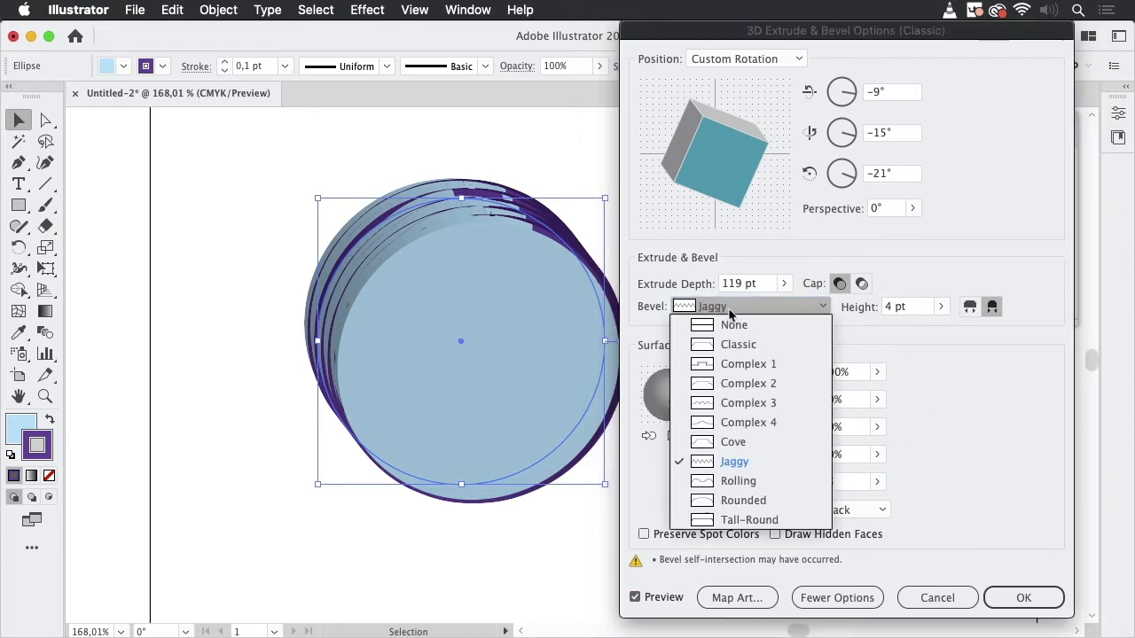
pyautogui.click(745, 323)
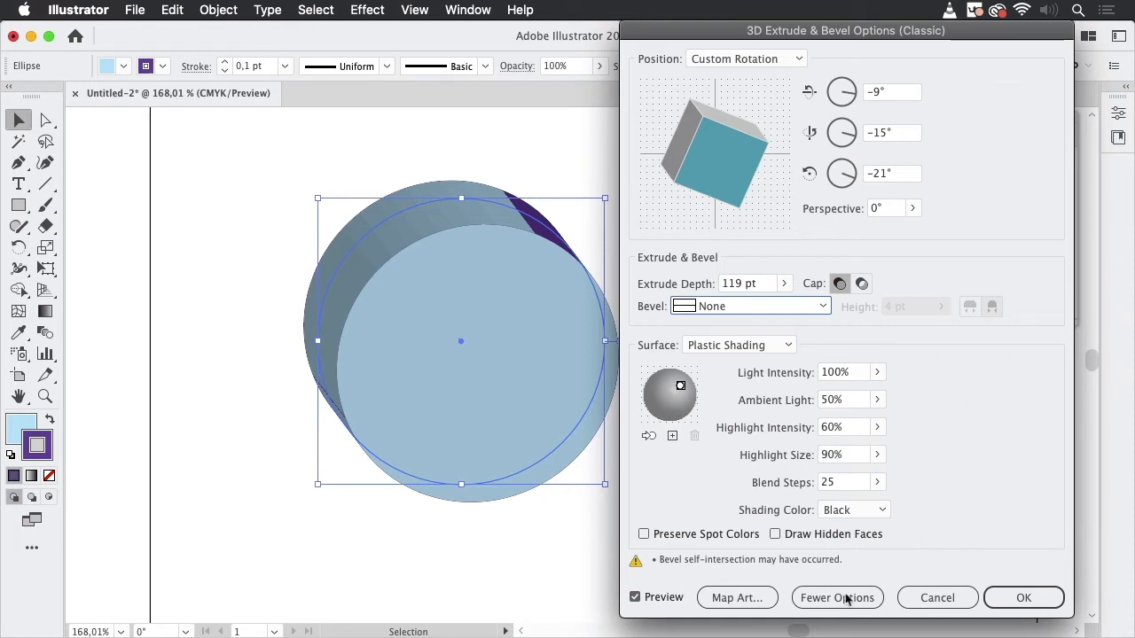
# Examine the stroked cylinder's mappable surfaces in Map Art up to the third one, and leave the effect unchanged.
pyautogui.click(737, 598)
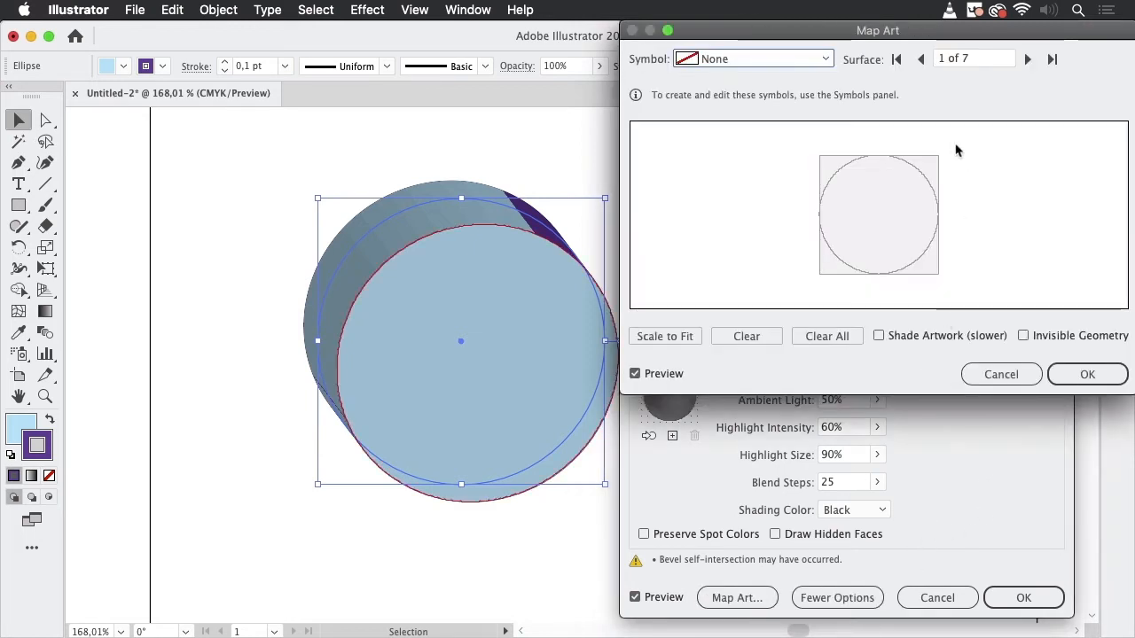
pyautogui.moveTo(940, 35); pyautogui.dragTo(864, 131)
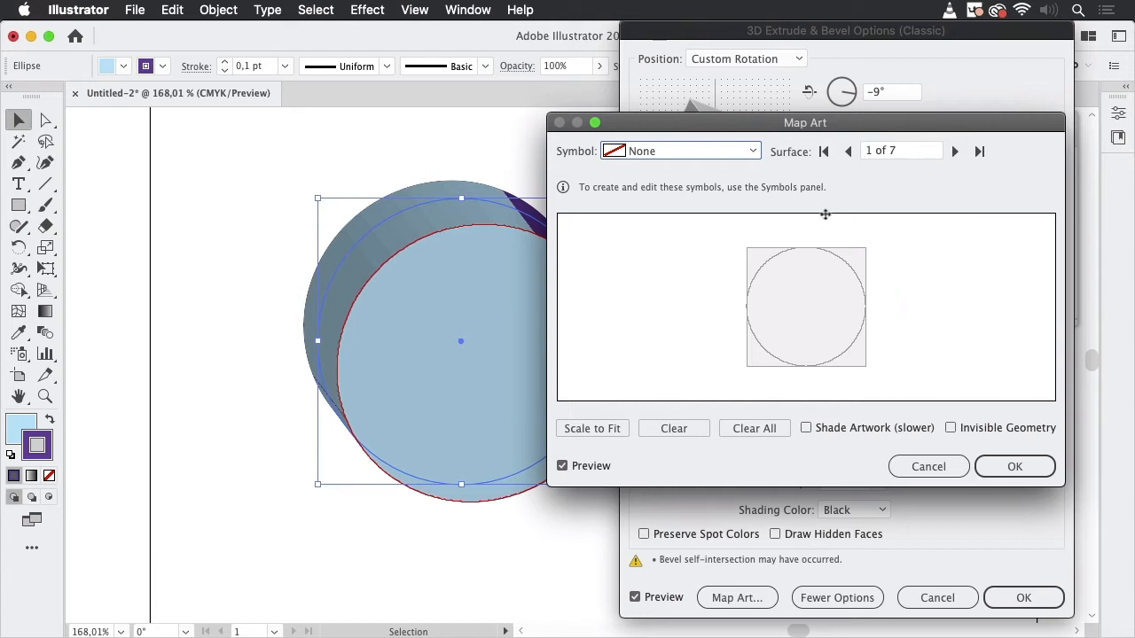
pyautogui.click(955, 152)
pyautogui.click(955, 152)
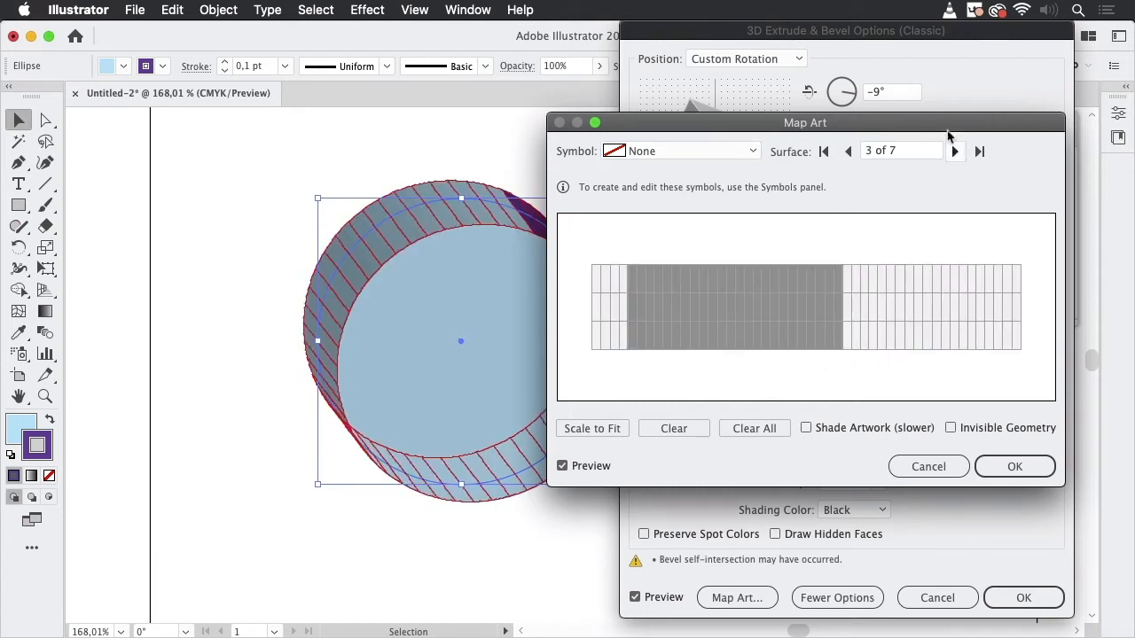
pyautogui.moveTo(943, 132); pyautogui.dragTo(989, 196)
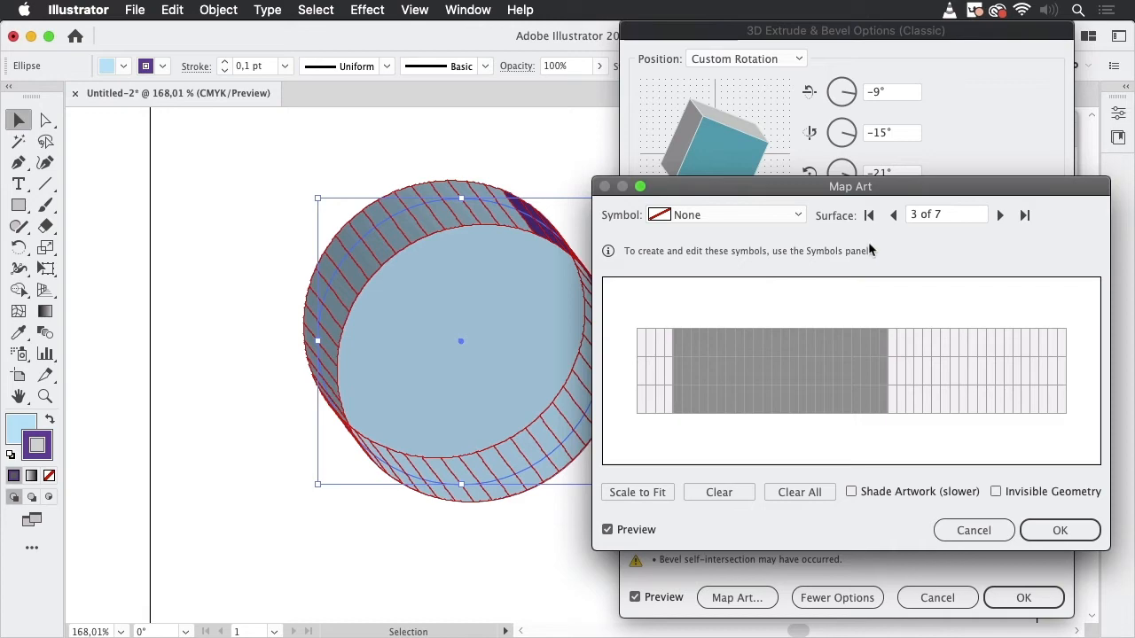
pyautogui.press('Escape')
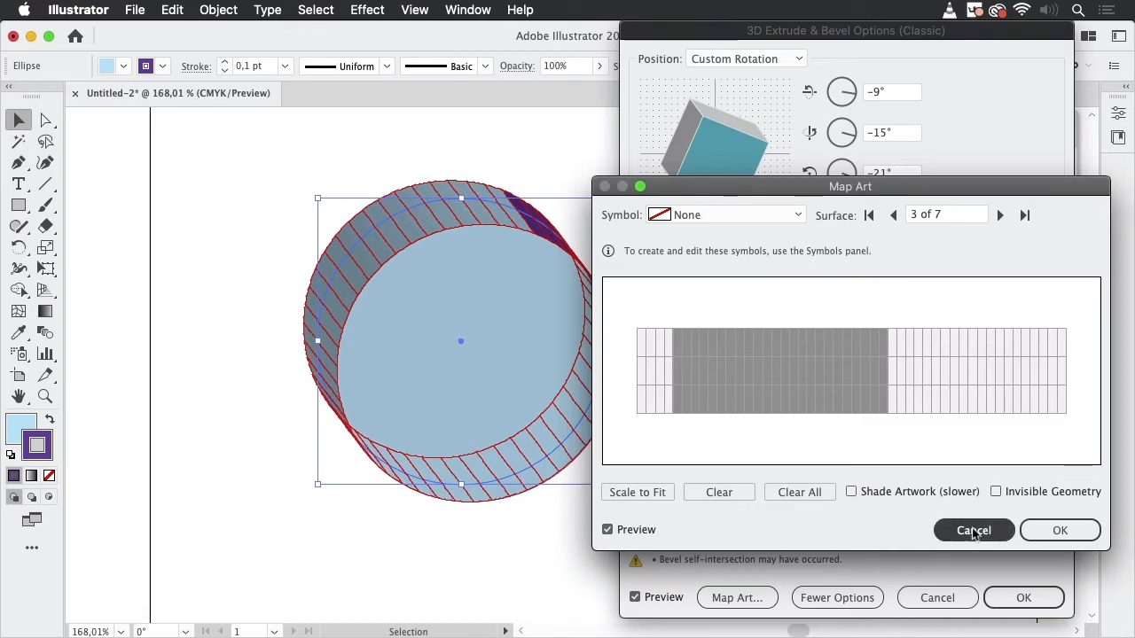
pyautogui.click(964, 595)
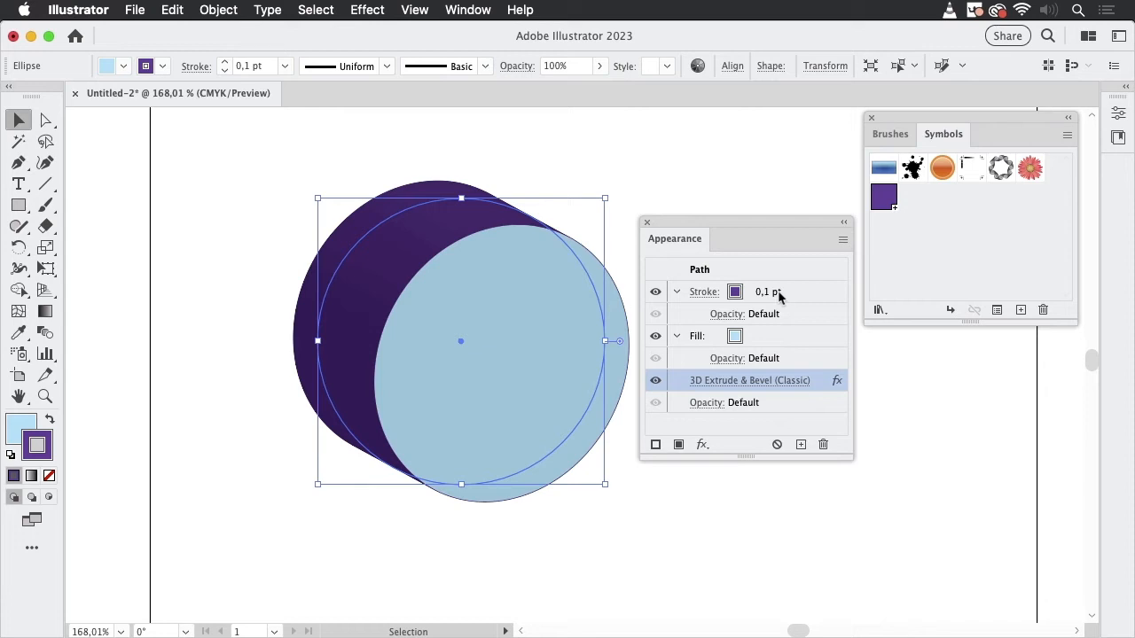
# Remove the purple stroke from the extruded circle by setting its stroke color to None.
pyautogui.click(705, 293)
pyautogui.click(626, 301)
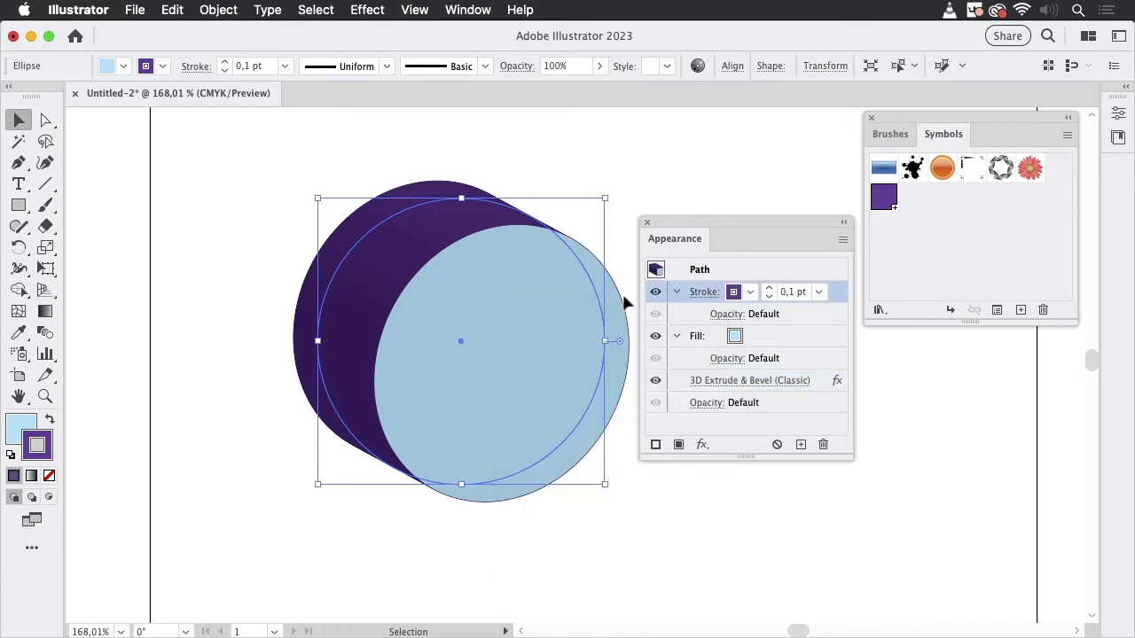
pyautogui.click(741, 295)
pyautogui.click(569, 322)
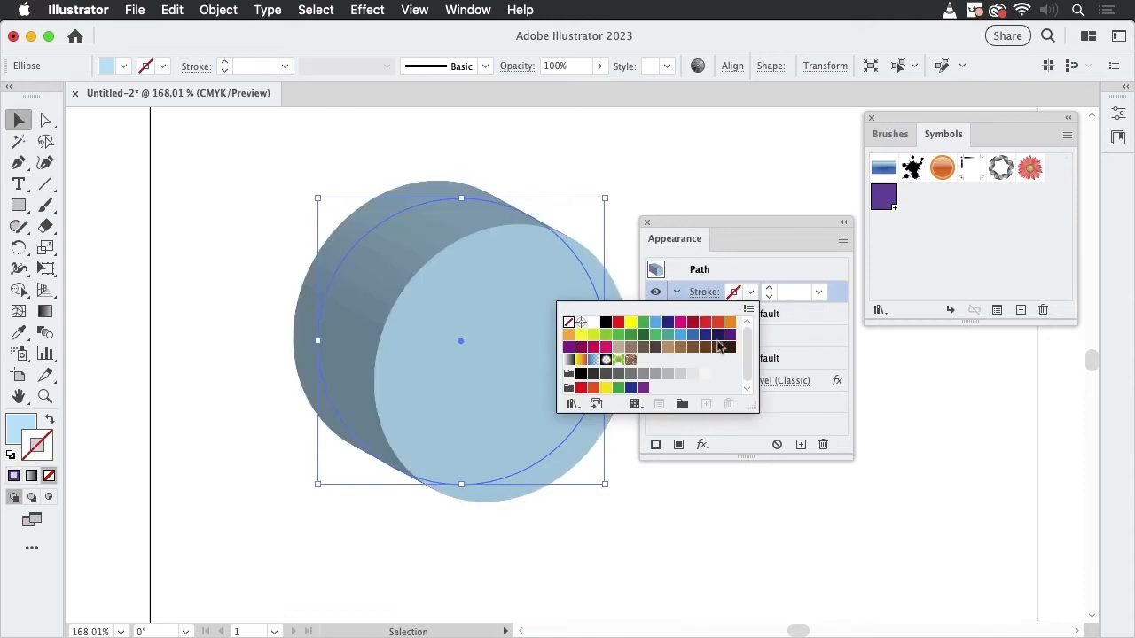
pyautogui.click(784, 259)
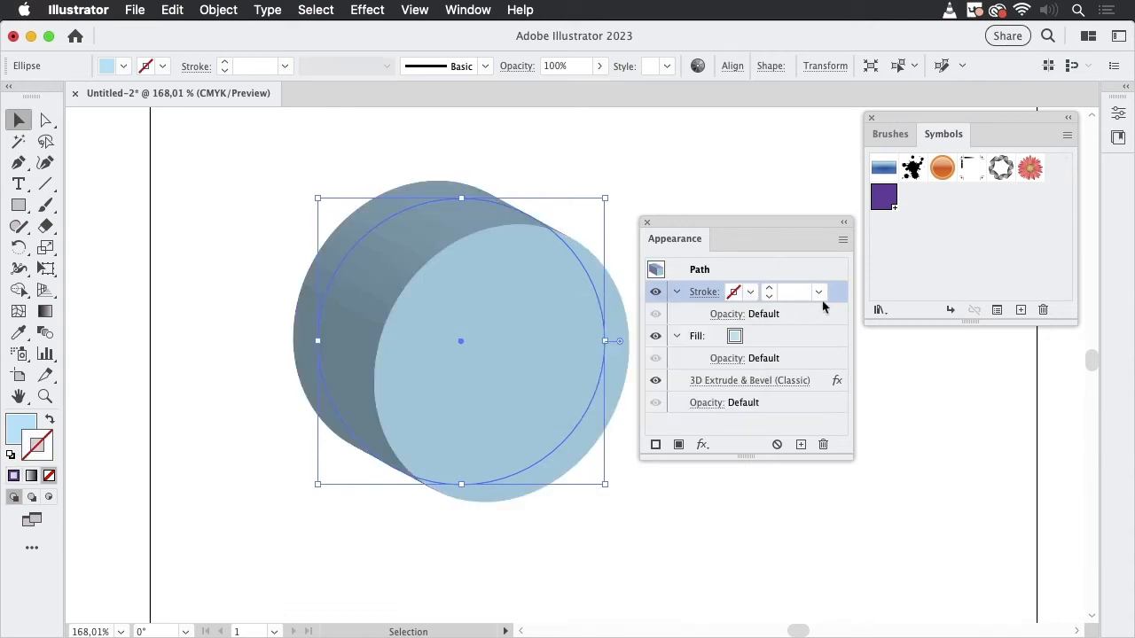
# Edit the strokeless cylinder's Extrude & Bevel effect, try the Jaggy bevel and return the bevel to None.
pyautogui.click(788, 383)
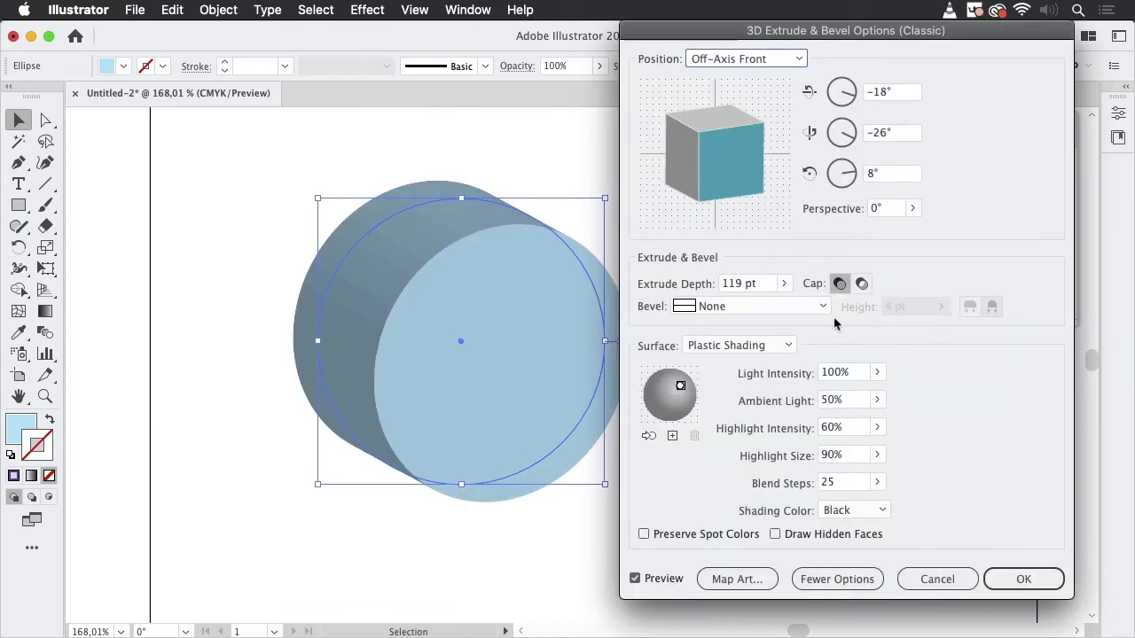
pyautogui.click(743, 309)
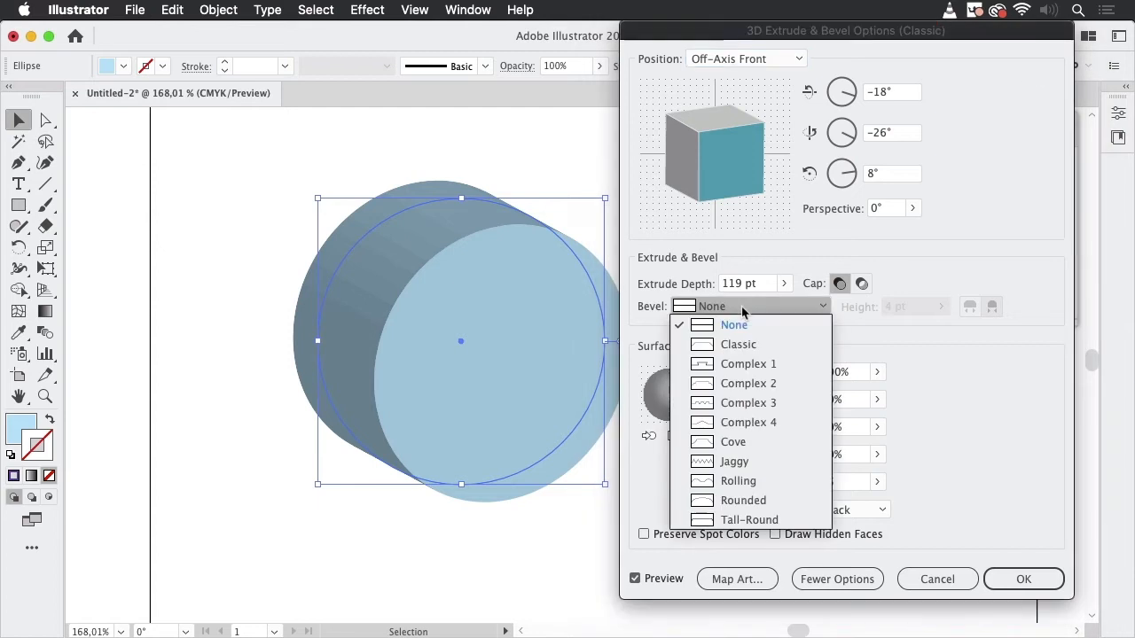
pyautogui.click(752, 462)
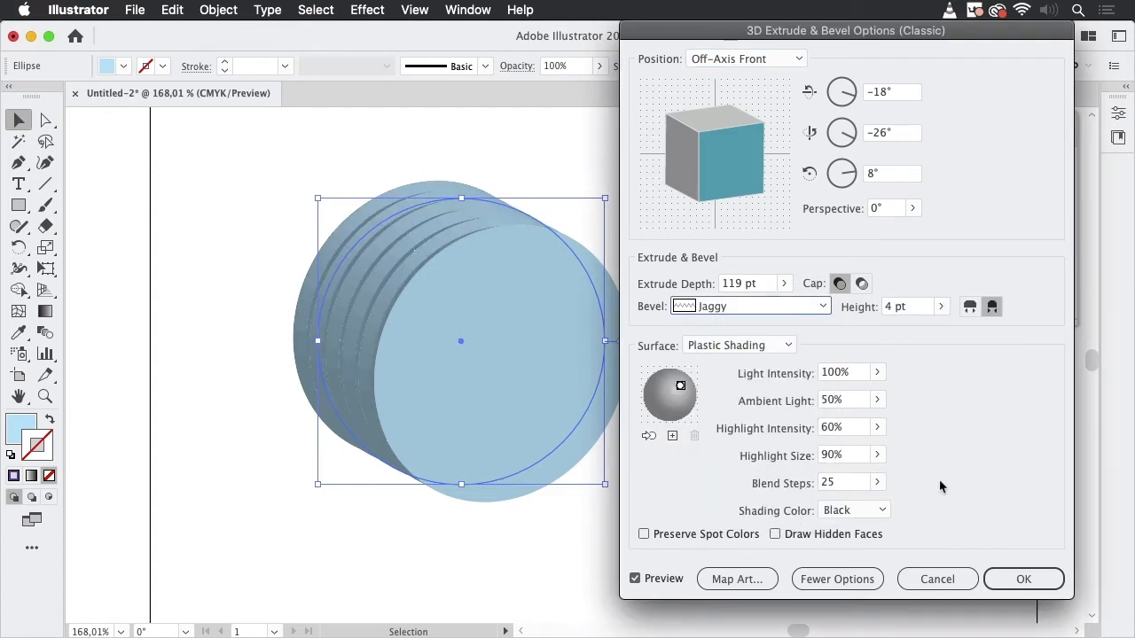
pyautogui.click(770, 306)
pyautogui.click(771, 323)
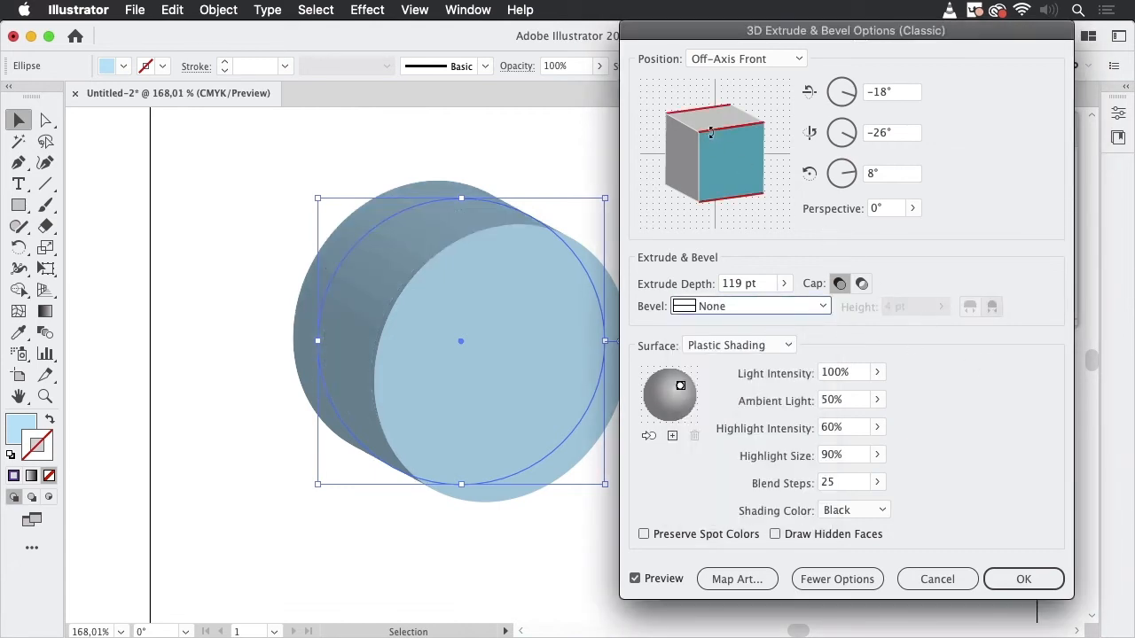
# Rotate the cylinder to 98°, -37° and 179°, and bring up its side wall, surface 3 of 3, for art mapping.
pyautogui.moveTo(714, 137); pyautogui.dragTo(754, 142)
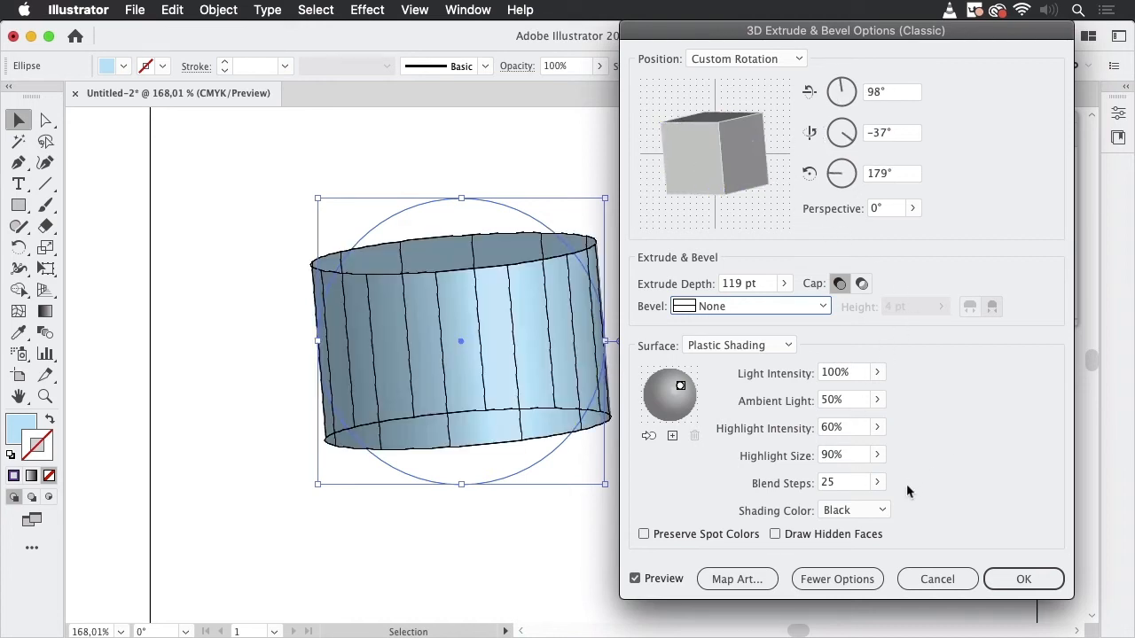
pyautogui.click(740, 584)
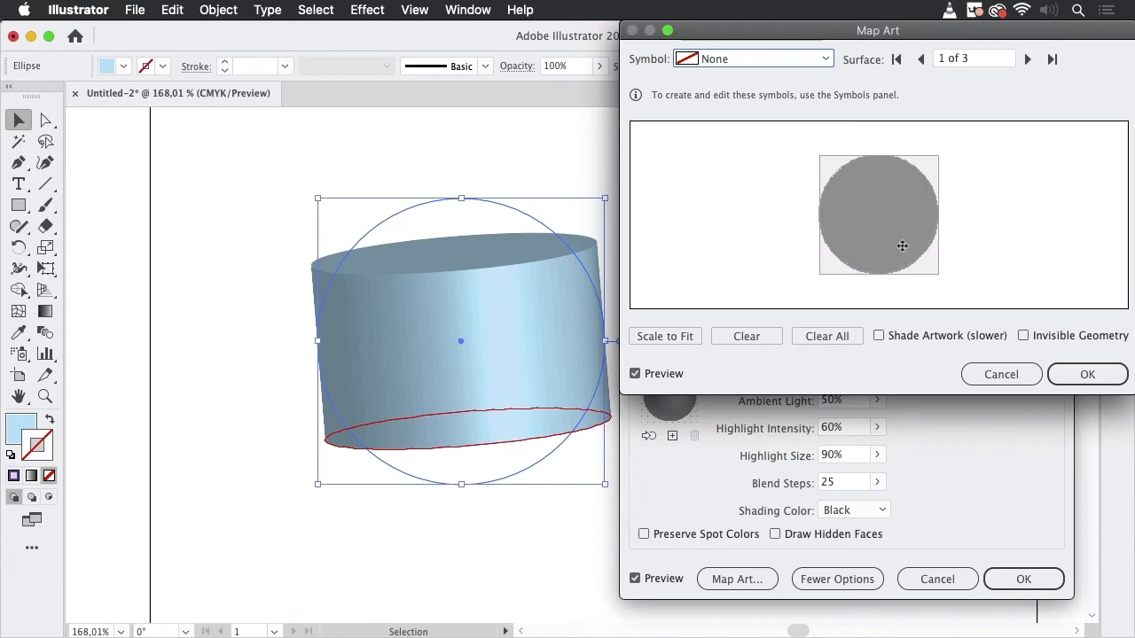
pyautogui.click(1027, 58)
pyautogui.click(1028, 58)
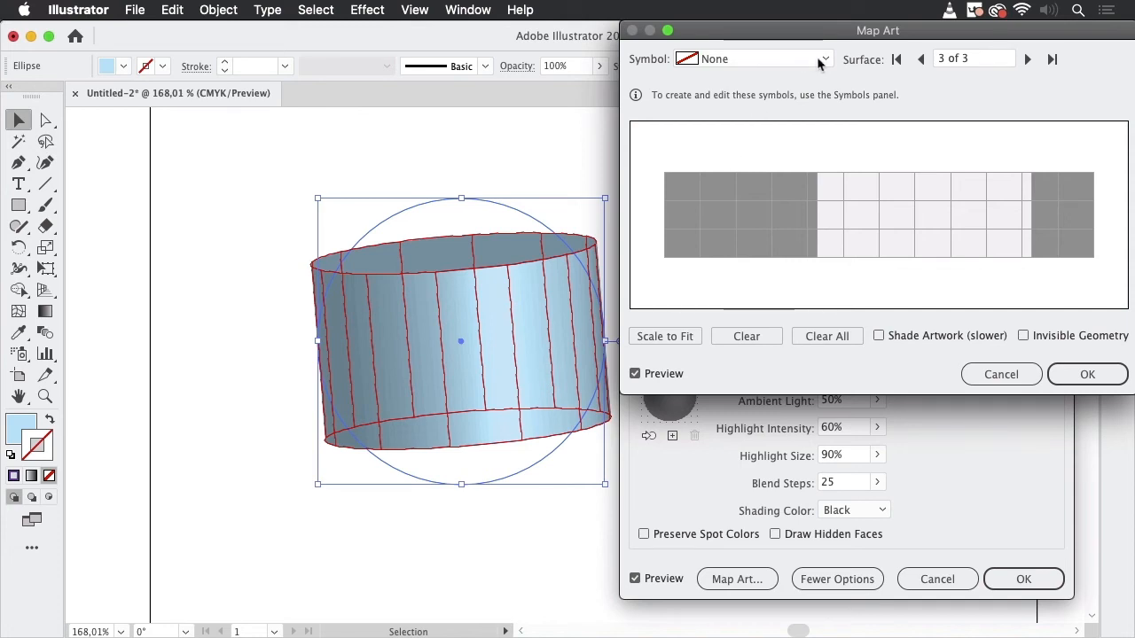
# Map the Violet symbol onto the cylinder's side wall, scale it to fit, and shade the artwork.
pyautogui.click(824, 59)
pyautogui.click(728, 218)
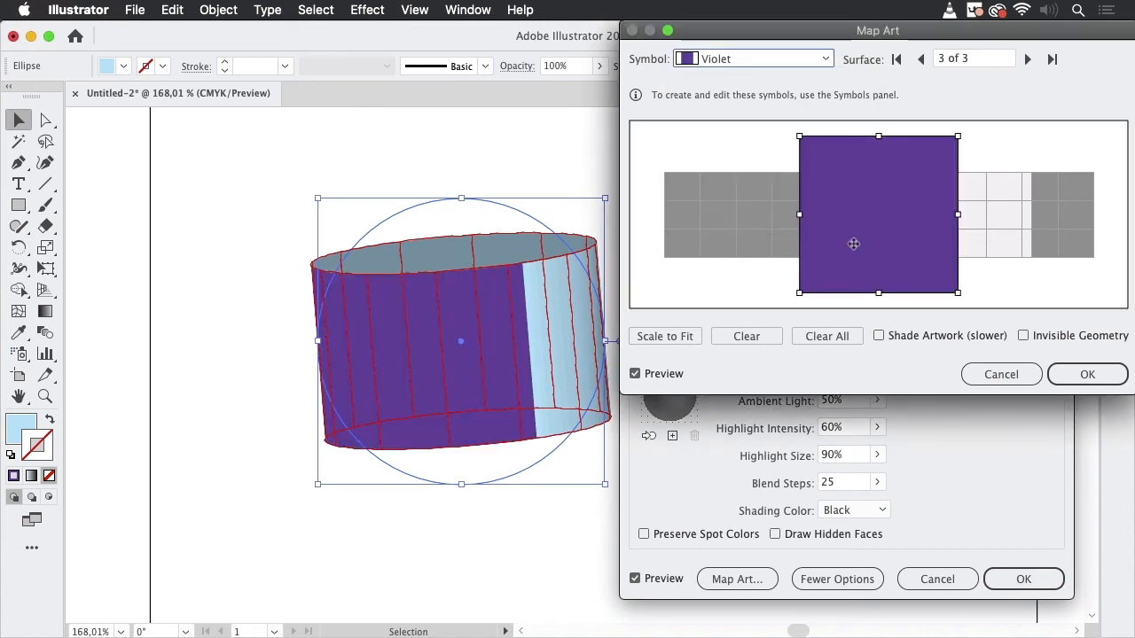
pyautogui.click(699, 336)
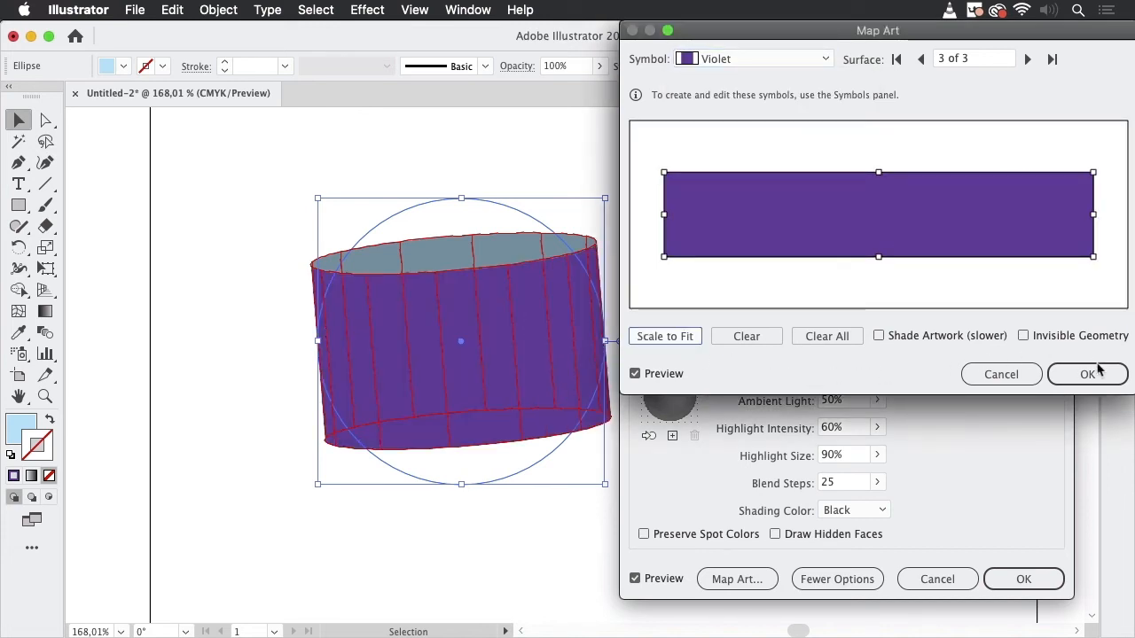
pyautogui.click(879, 337)
pyautogui.click(1087, 374)
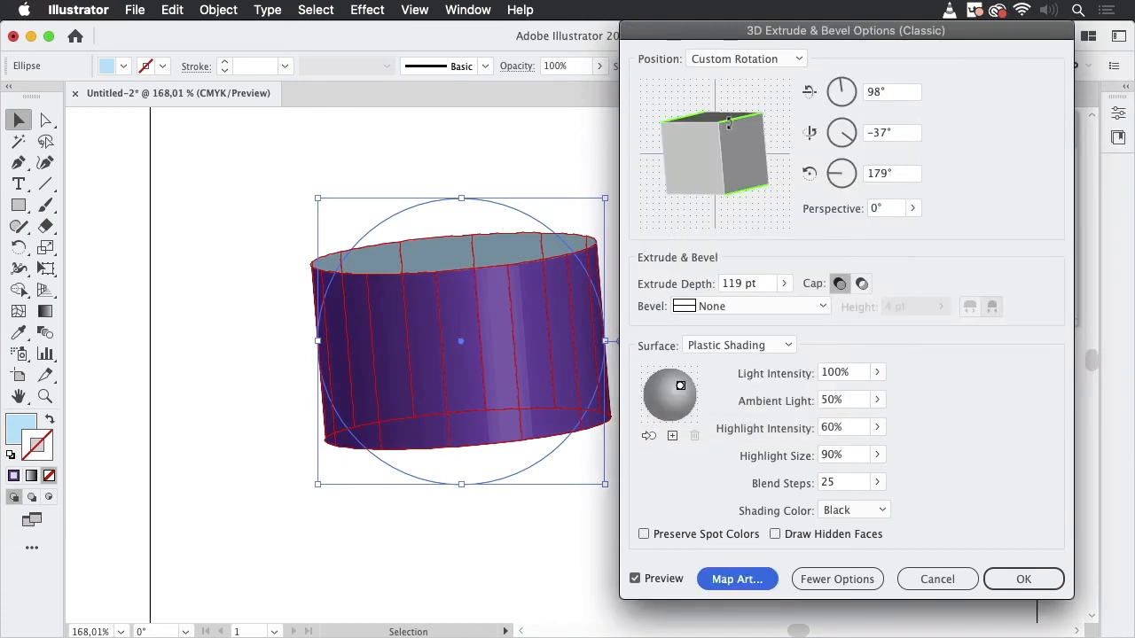
# Rotate the mapped cylinder to a custom rotation of 21°, -31° and -125°, and apply the effect.
pyautogui.moveTo(728, 122); pyautogui.dragTo(716, 184)
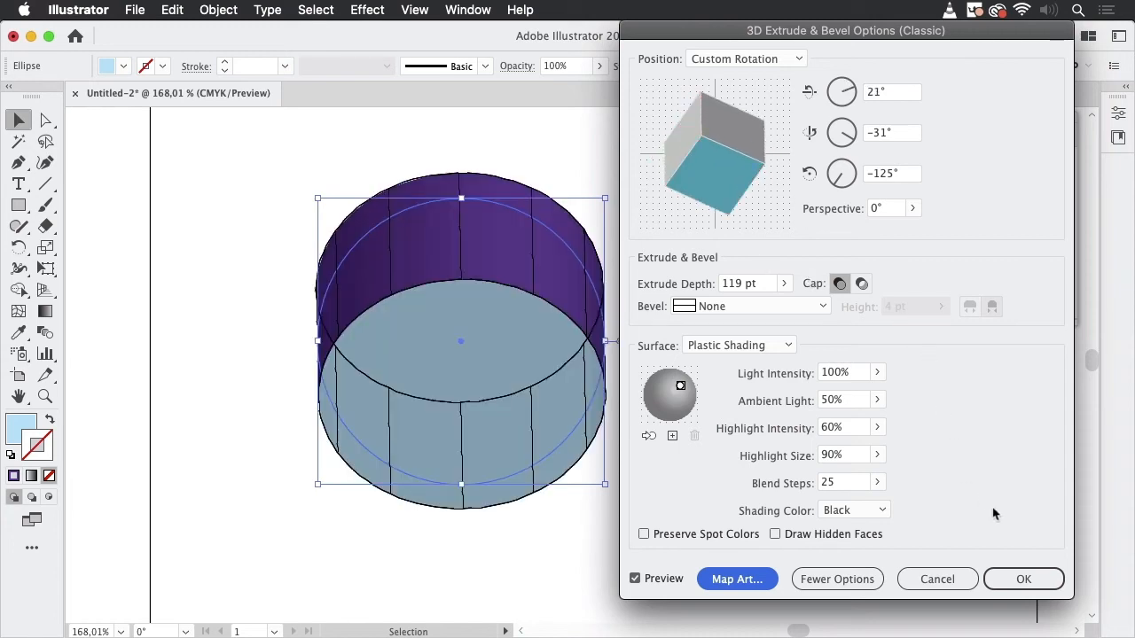
pyautogui.click(1026, 578)
# Examine the edge of the mapped cylinder's blue face up close, and deselect the cylinder.
pyautogui.press('z')
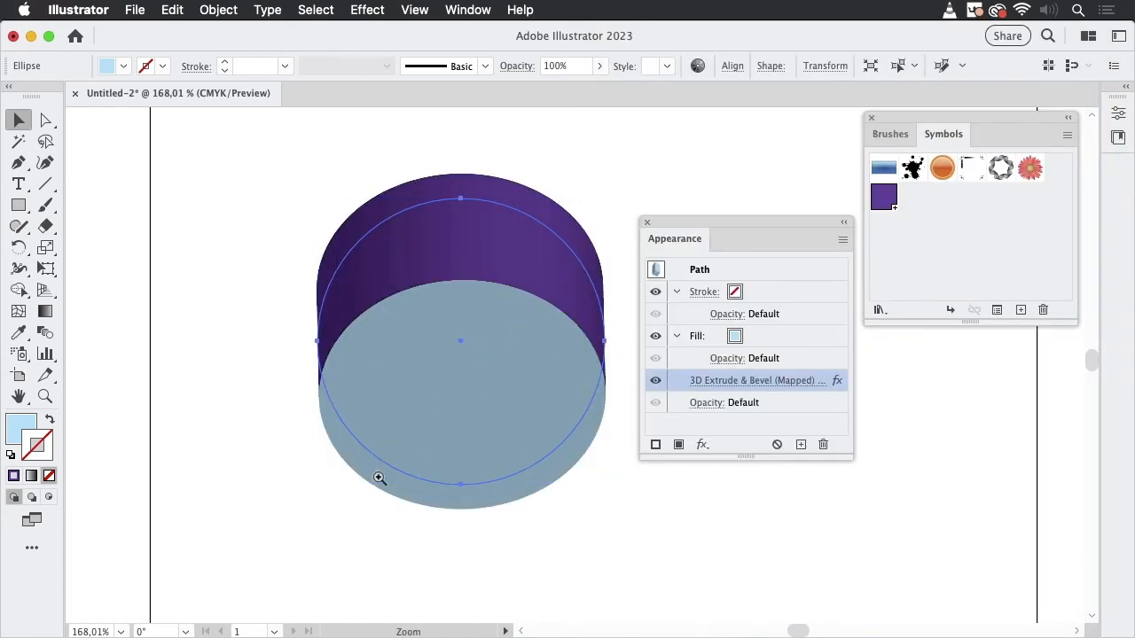
pyautogui.click(590, 499)
pyautogui.click(673, 516)
pyautogui.moveTo(672, 516); pyautogui.dragTo(678, 516)
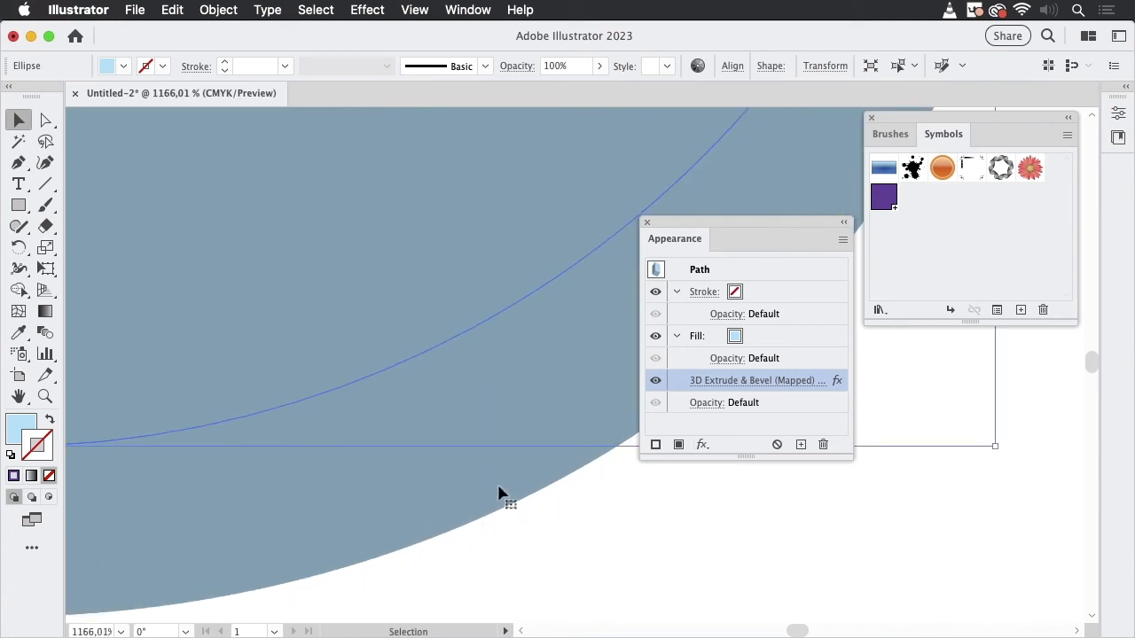
pyautogui.moveTo(580, 489); pyautogui.dragTo(416, 506)
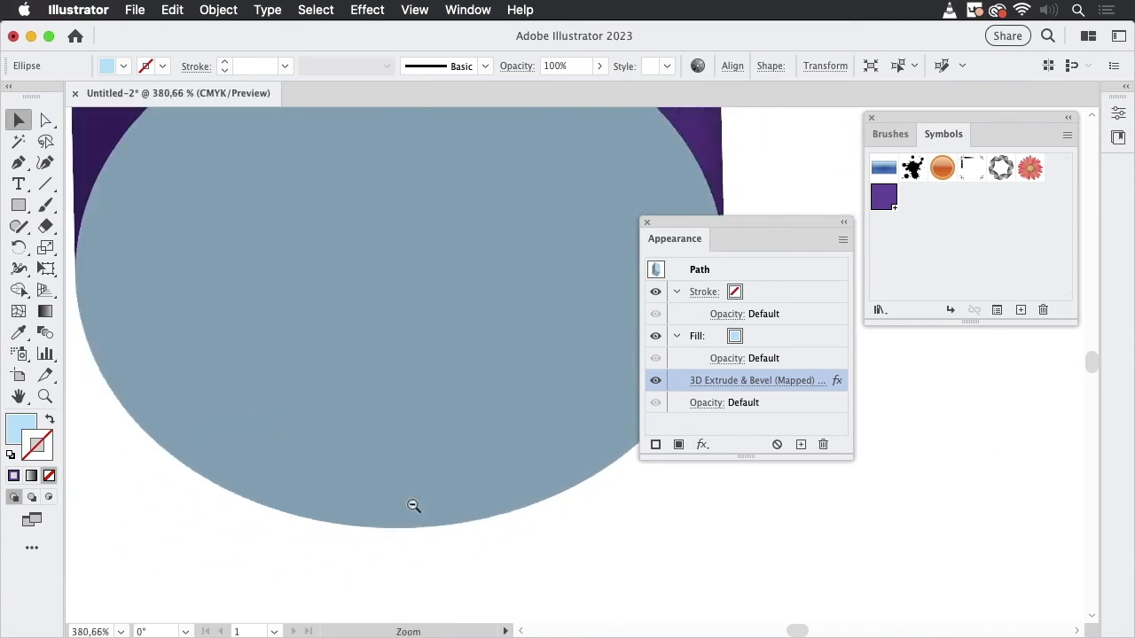
pyautogui.moveTo(546, 428); pyautogui.dragTo(494, 418)
pyautogui.moveTo(562, 276); pyautogui.dragTo(442, 254)
pyautogui.click(458, 508)
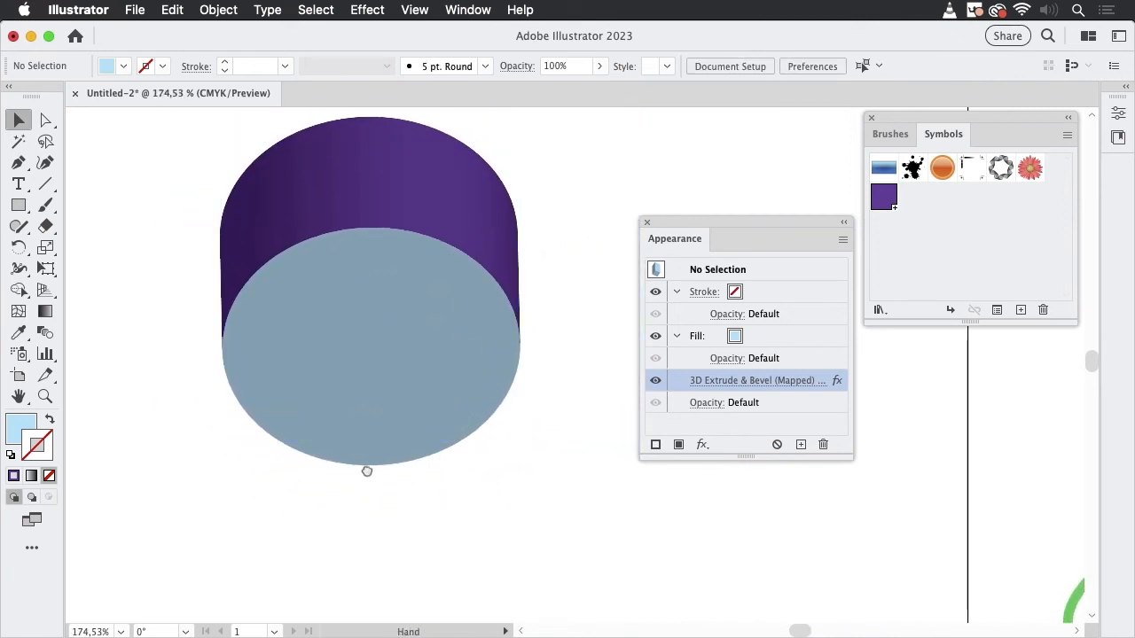
# Draw a light blue circle without a stroke in the empty area below the cylinder.
pyautogui.moveTo(367, 469); pyautogui.dragTo(406, 325)
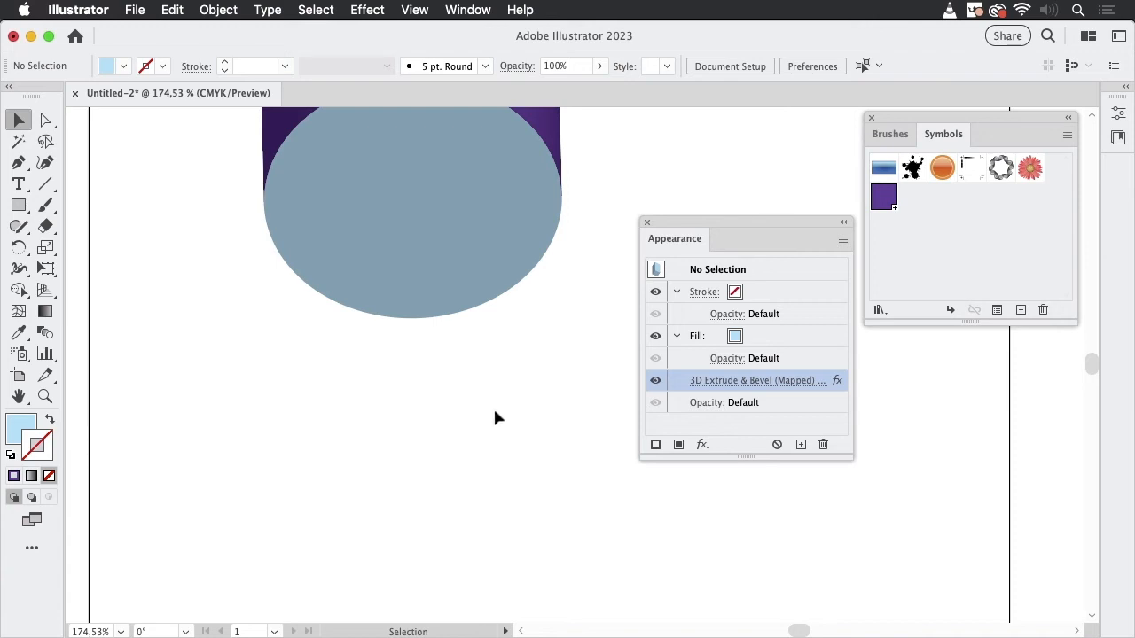
pyautogui.scroll(-2, 488, 403)
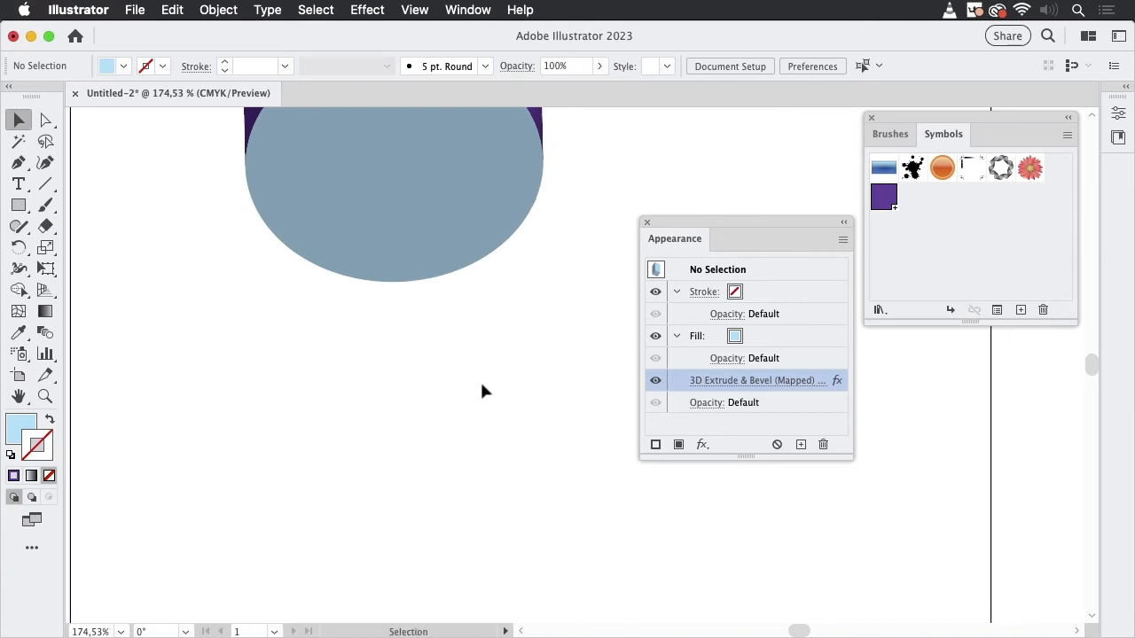
pyautogui.click(22, 211)
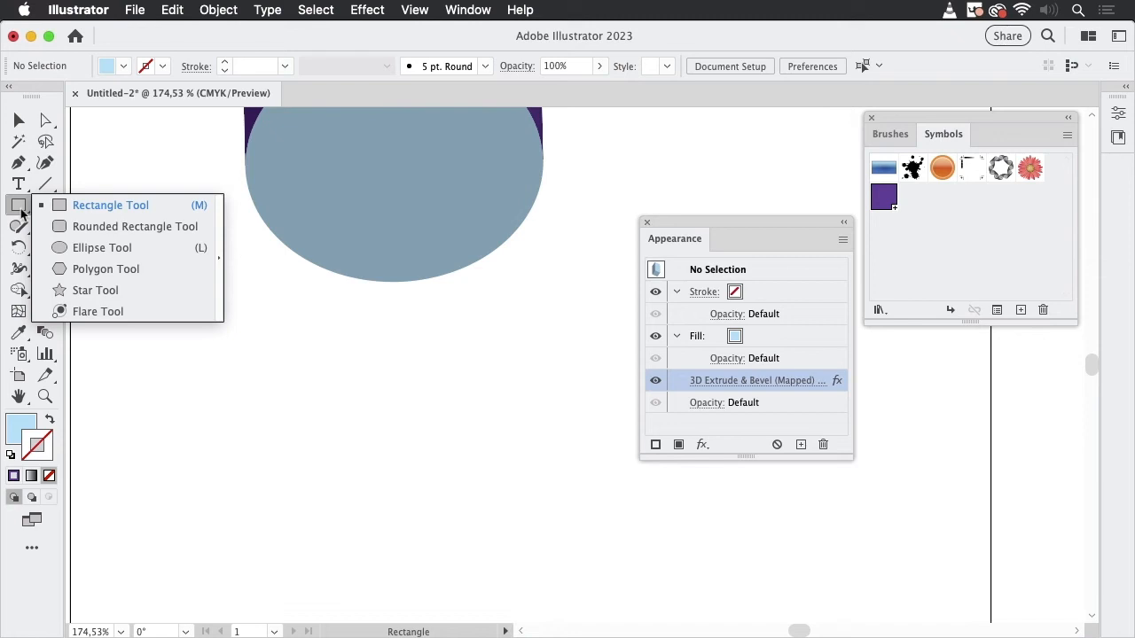
pyautogui.click(96, 247)
pyautogui.moveTo(249, 344); pyautogui.dragTo(502, 596)
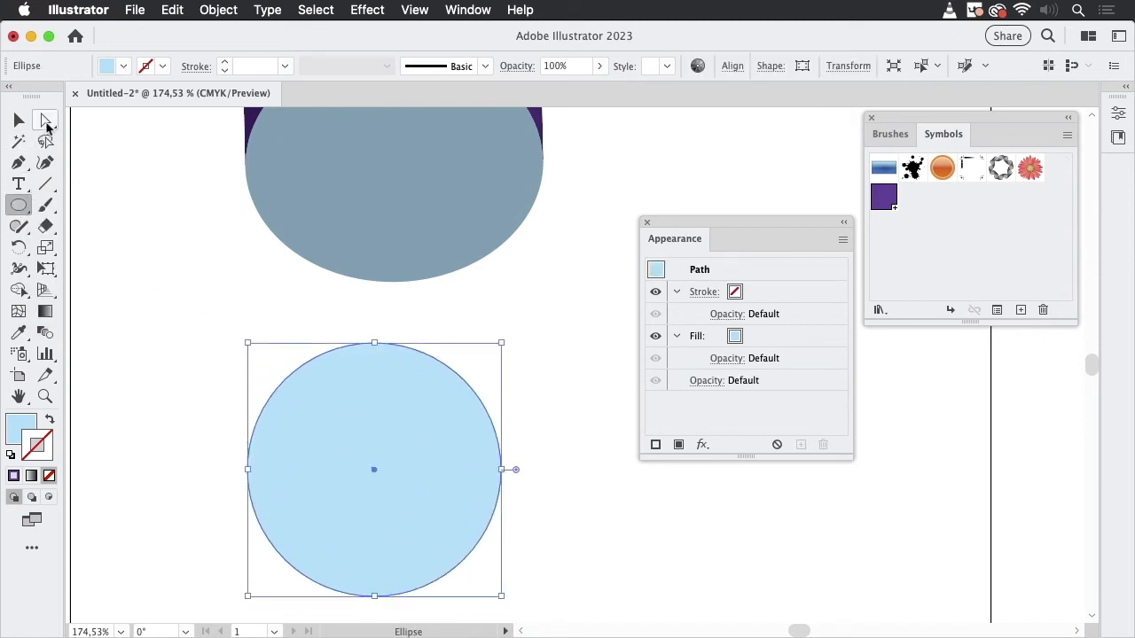
# Delete the circle's right anchor point to leave only its left half.
pyautogui.click(46, 120)
pyautogui.click(473, 534)
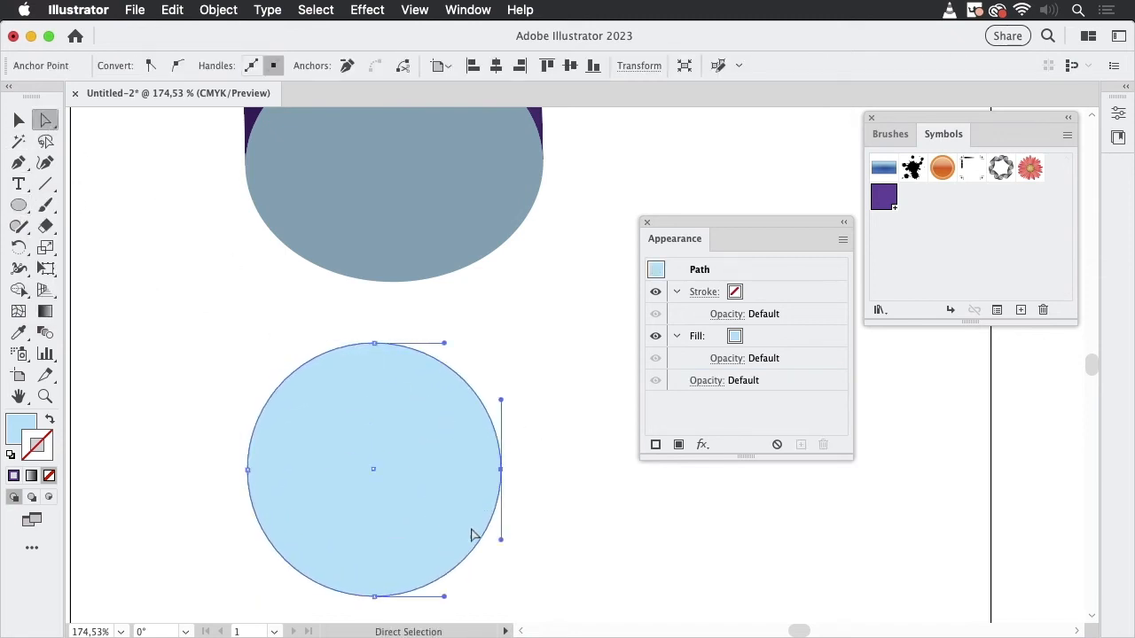
pyautogui.click(502, 465)
pyautogui.press('Delete')
pyautogui.click(435, 413)
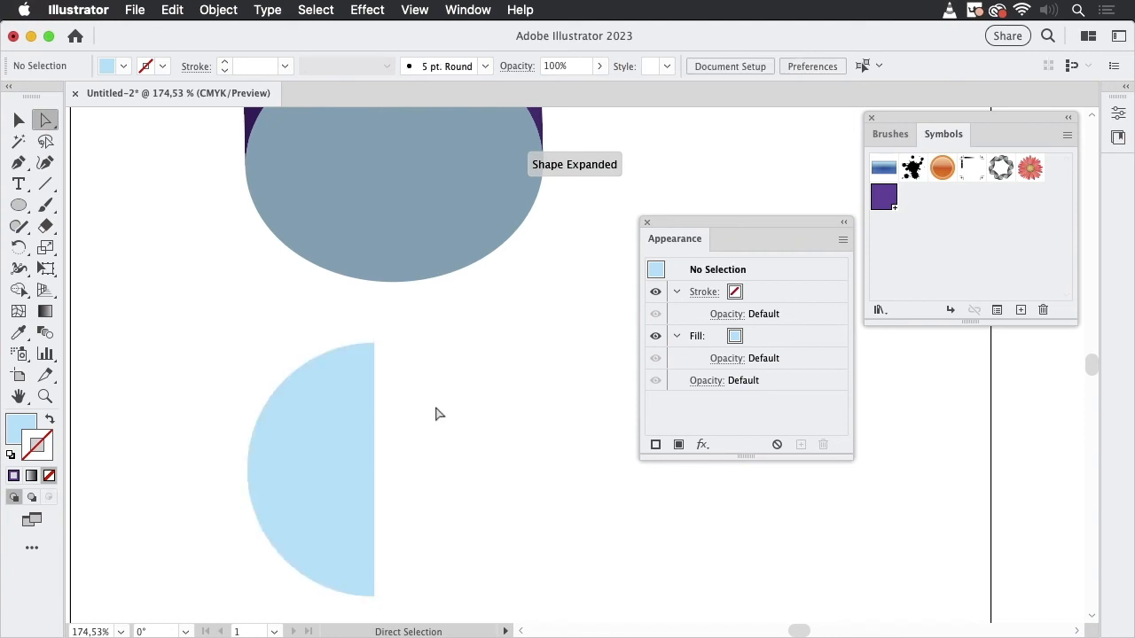
# Give the half circle a dark purple stroke of 1 pt.
pyautogui.click(324, 425)
pyautogui.click(162, 68)
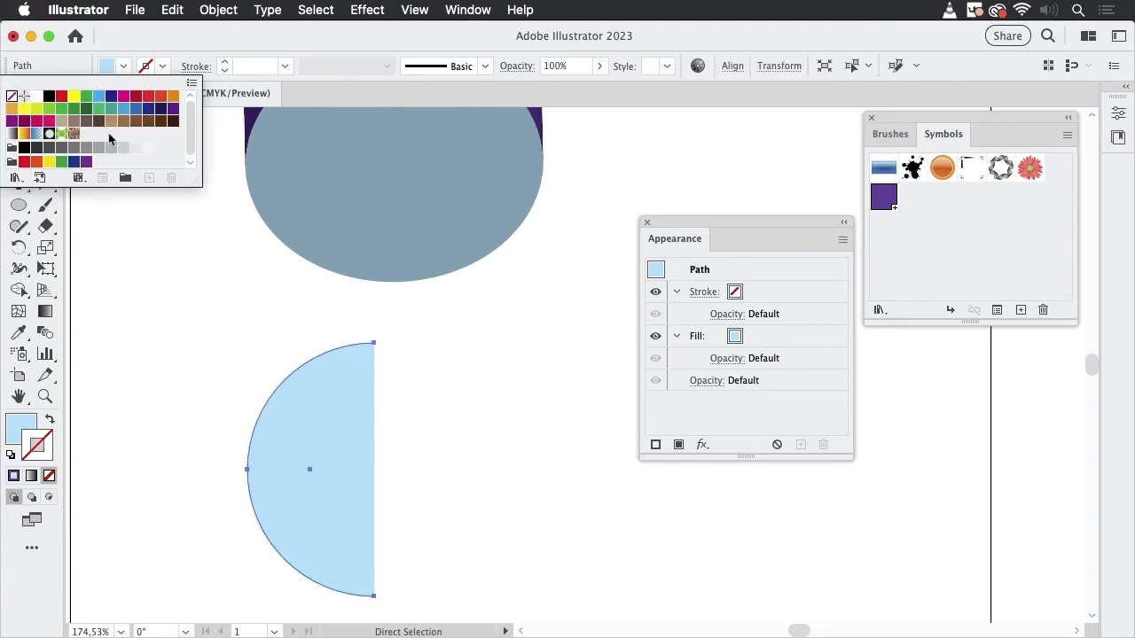
pyautogui.click(173, 108)
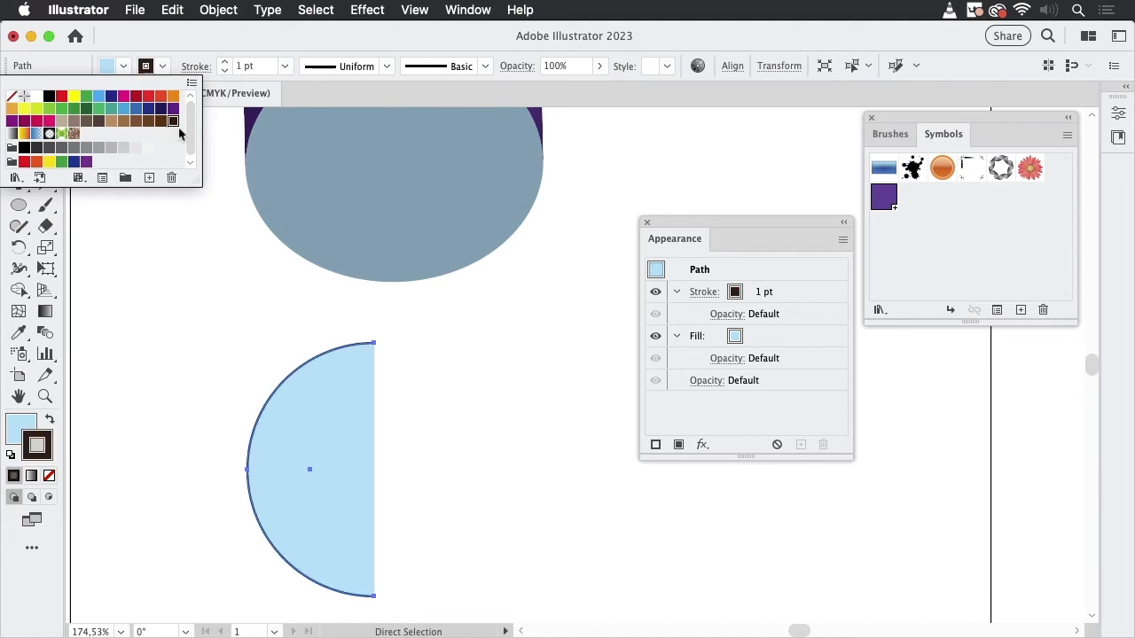
pyautogui.click(225, 300)
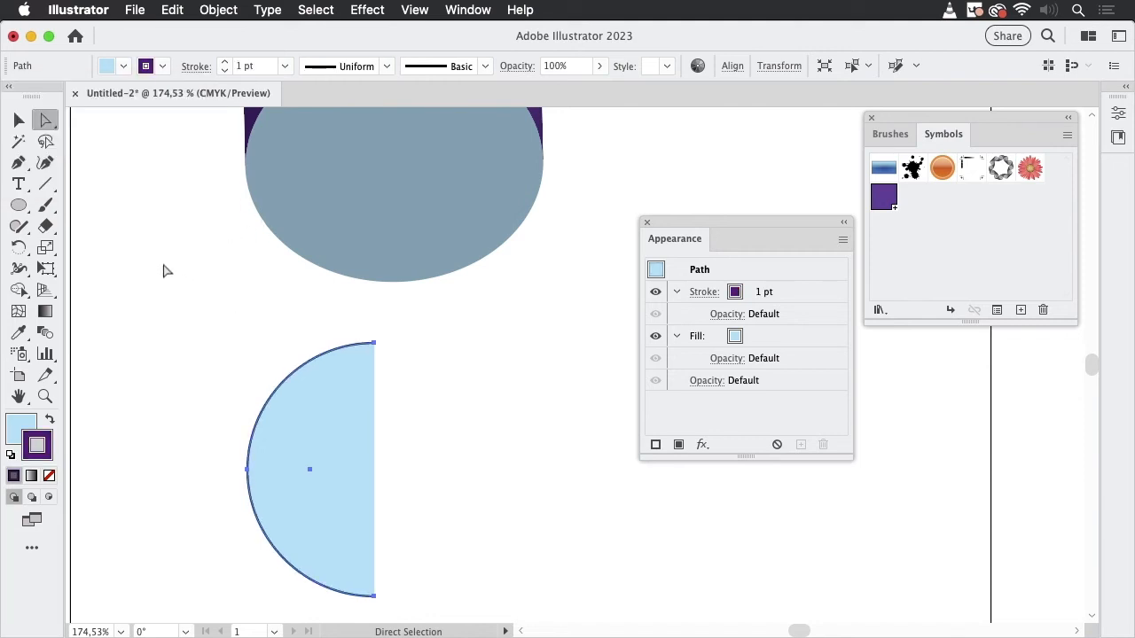
# Move the whole half circle slightly up and to the left.
pyautogui.click(18, 121)
pyautogui.click(404, 396)
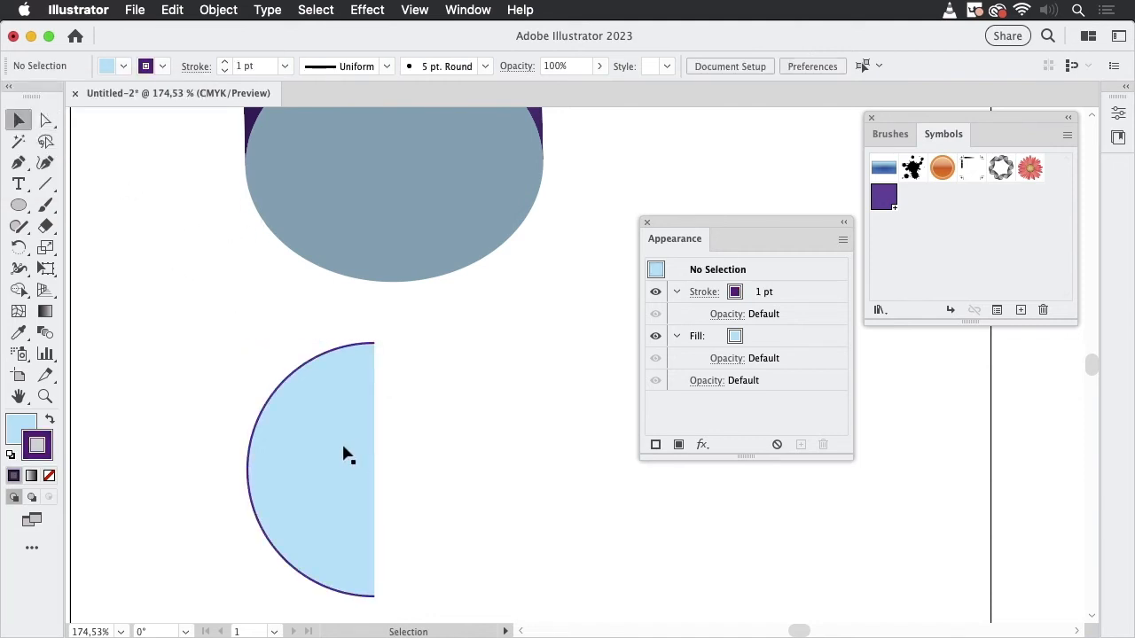
pyautogui.moveTo(345, 455); pyautogui.dragTo(342, 437)
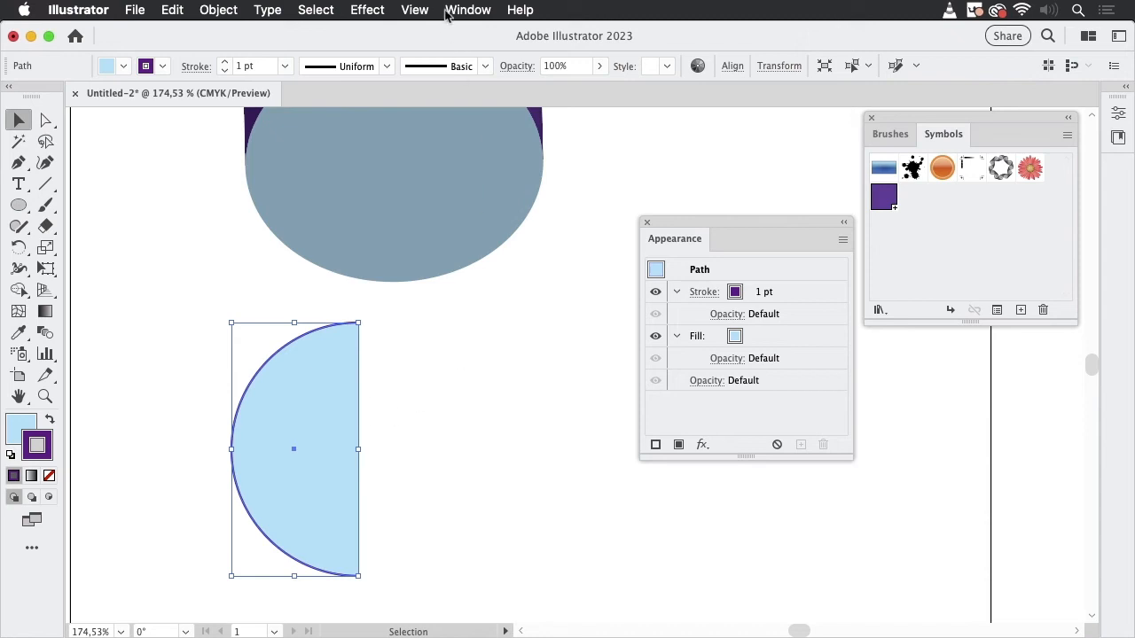
# Try a classic 3D Revolve on the half circle, with its offset measured from the Right Edge.
pyautogui.click(367, 11)
pyautogui.moveTo(463, 120)
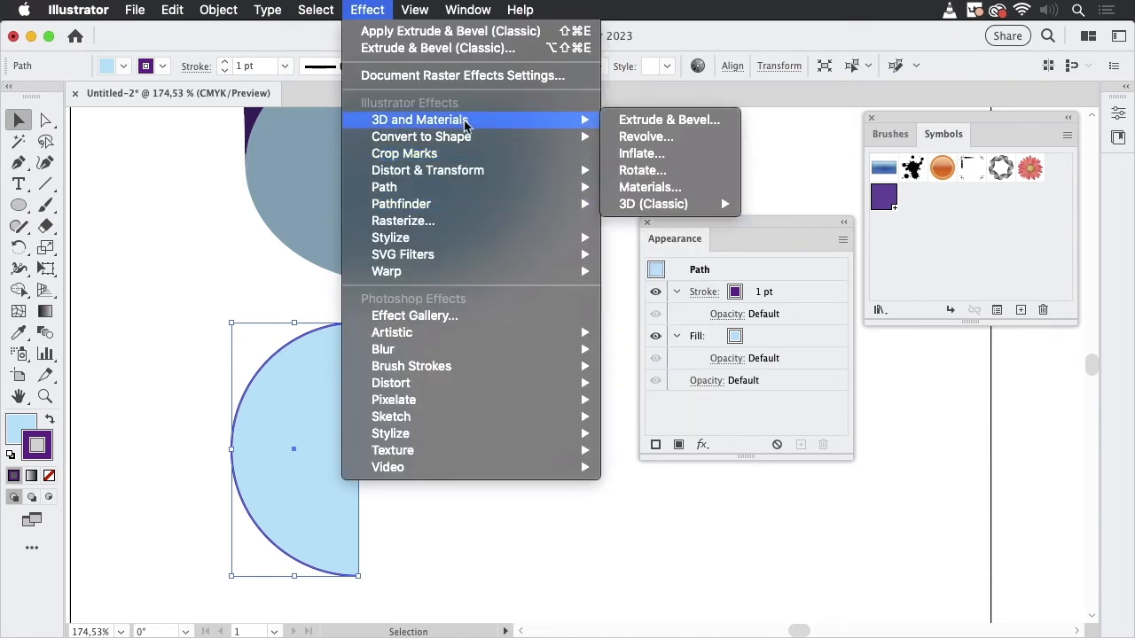
pyautogui.moveTo(696, 211)
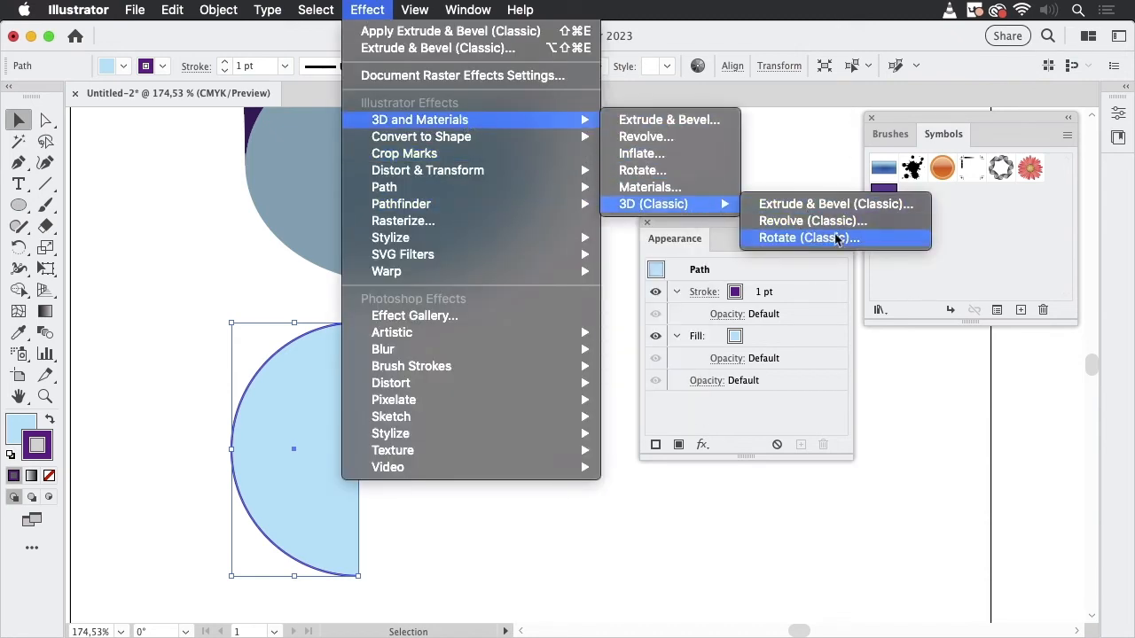
pyautogui.click(812, 221)
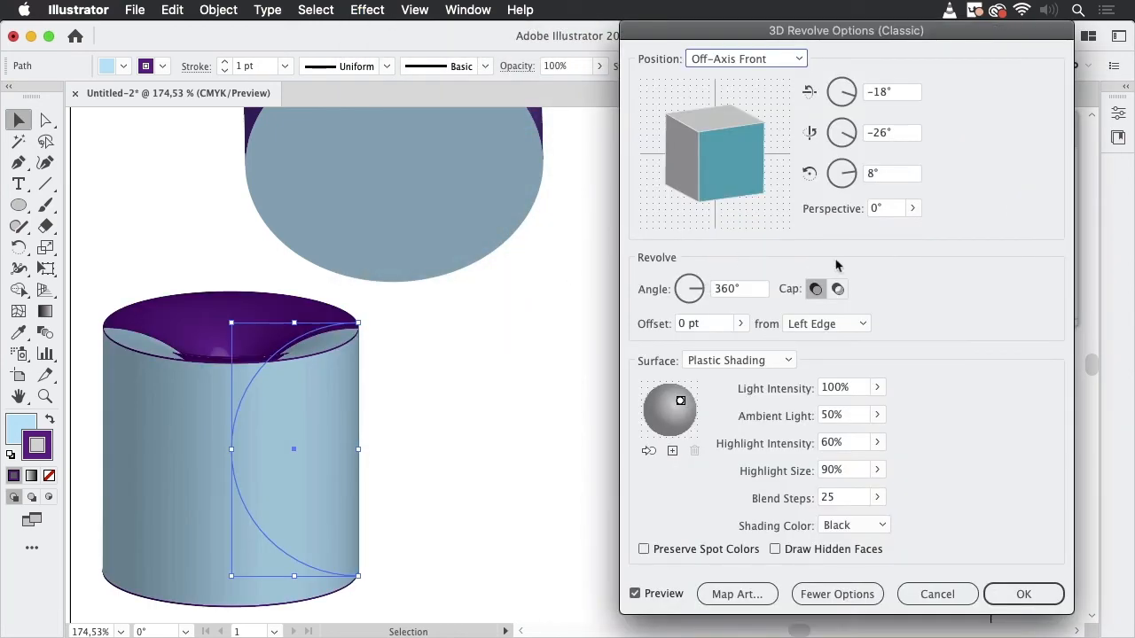
pyautogui.click(862, 324)
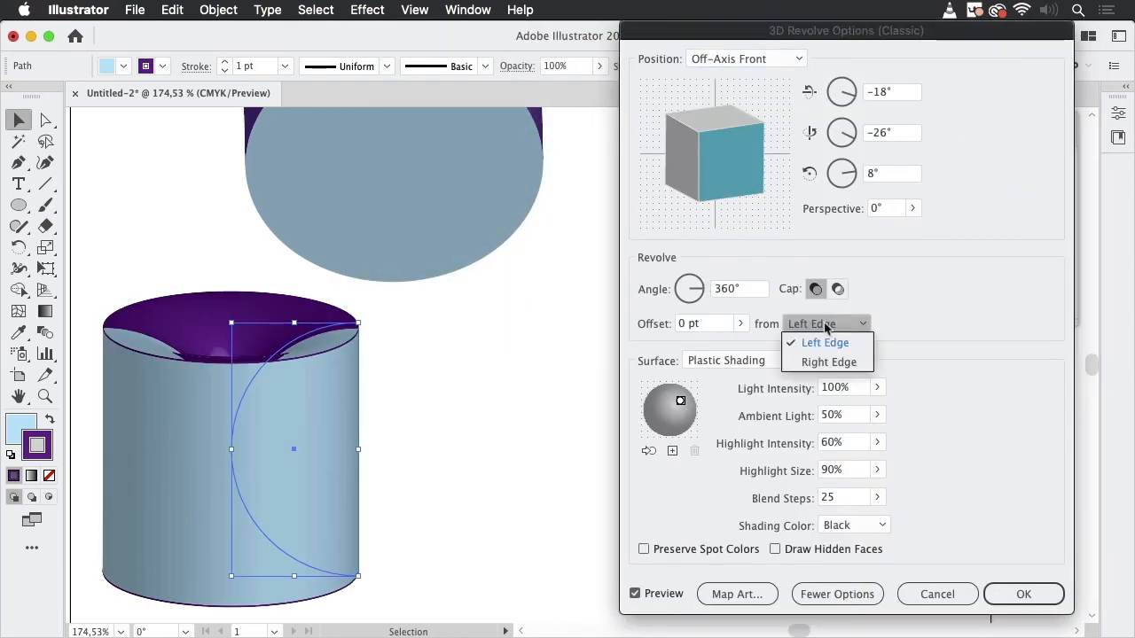
pyautogui.click(520, 302)
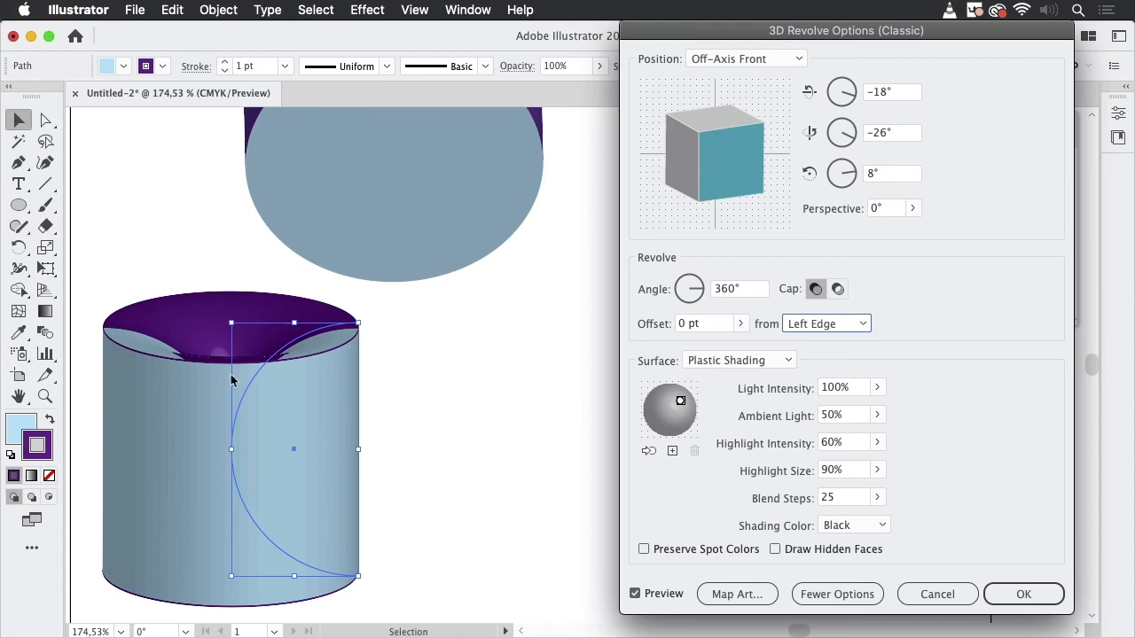
pyautogui.click(862, 326)
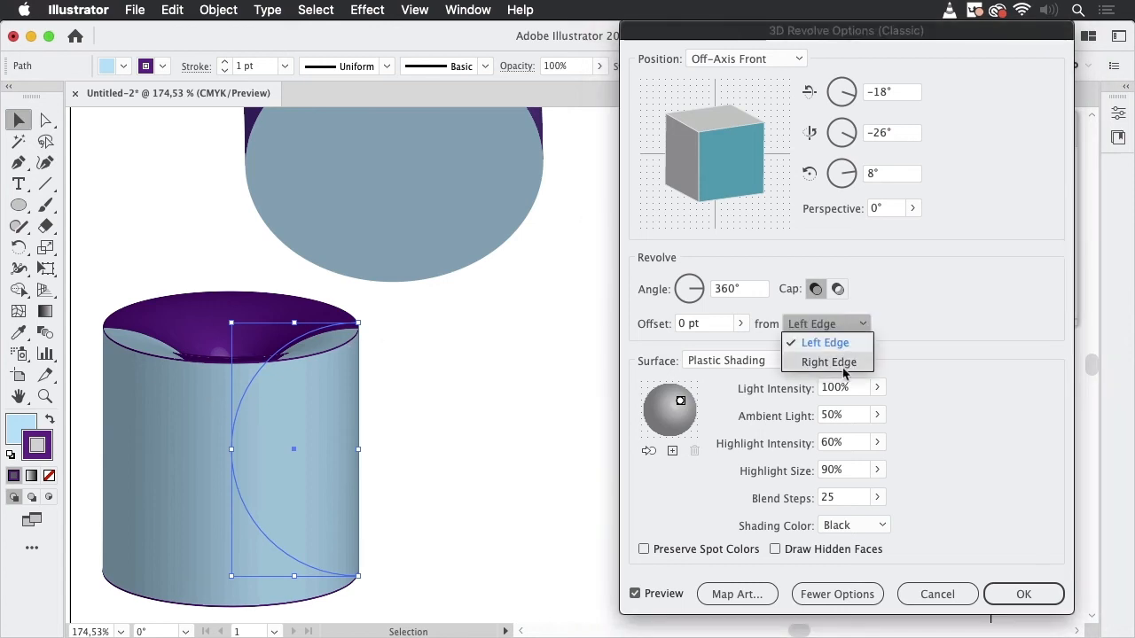
pyautogui.press('Down')
pyautogui.press('Return')
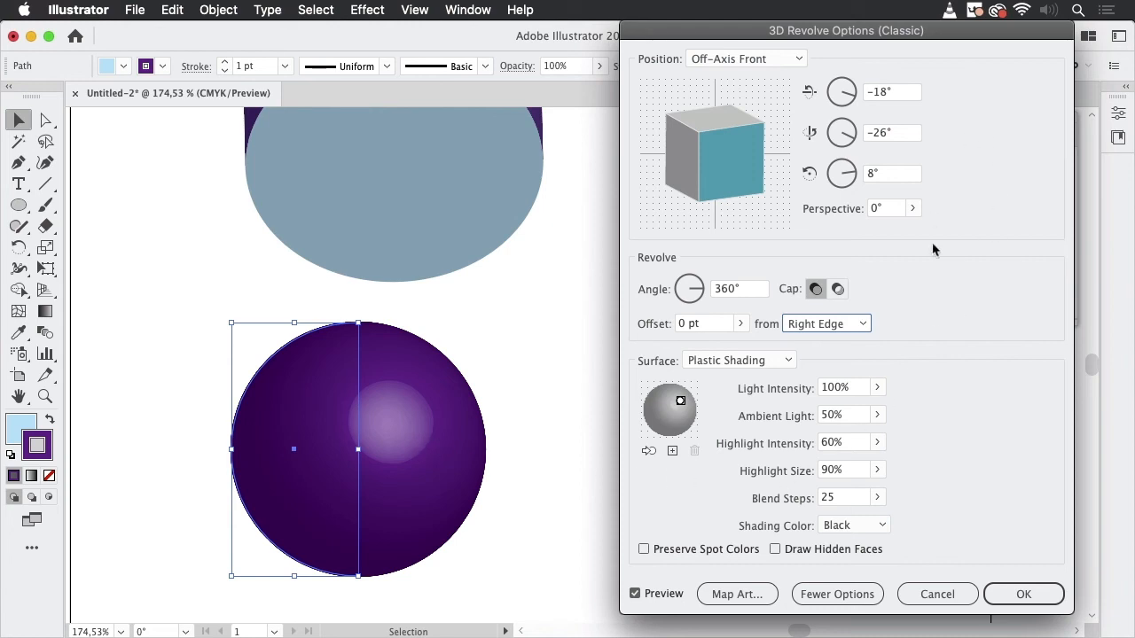
# Look through the revolved sphere's surfaces for art mapping, and discard both the mapping and the revolve.
pyautogui.click(733, 595)
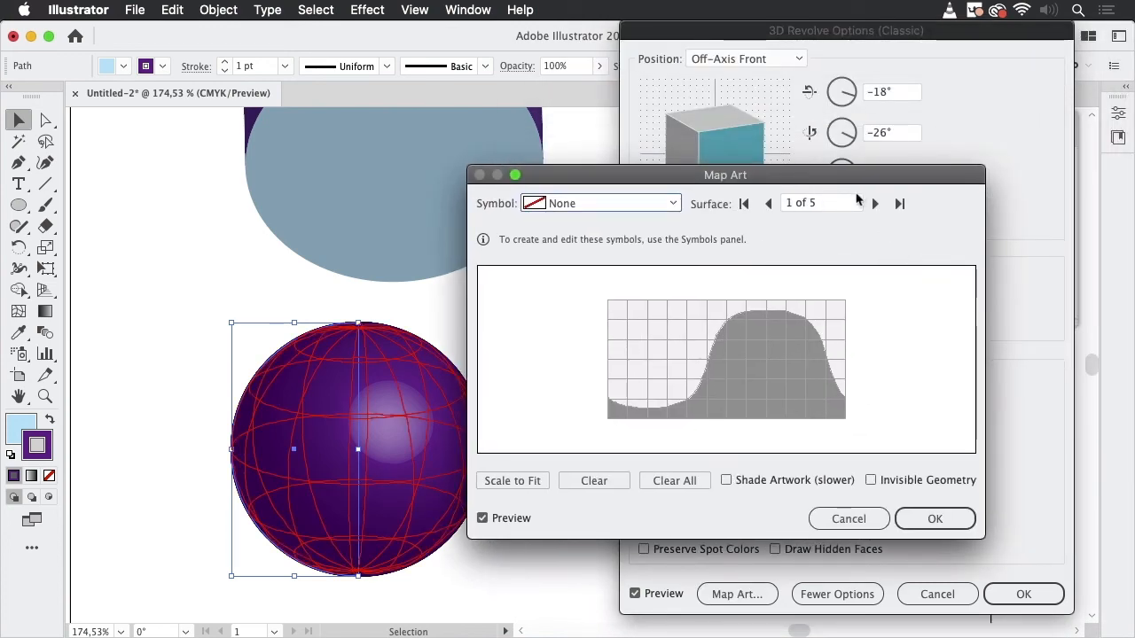
pyautogui.click(876, 204)
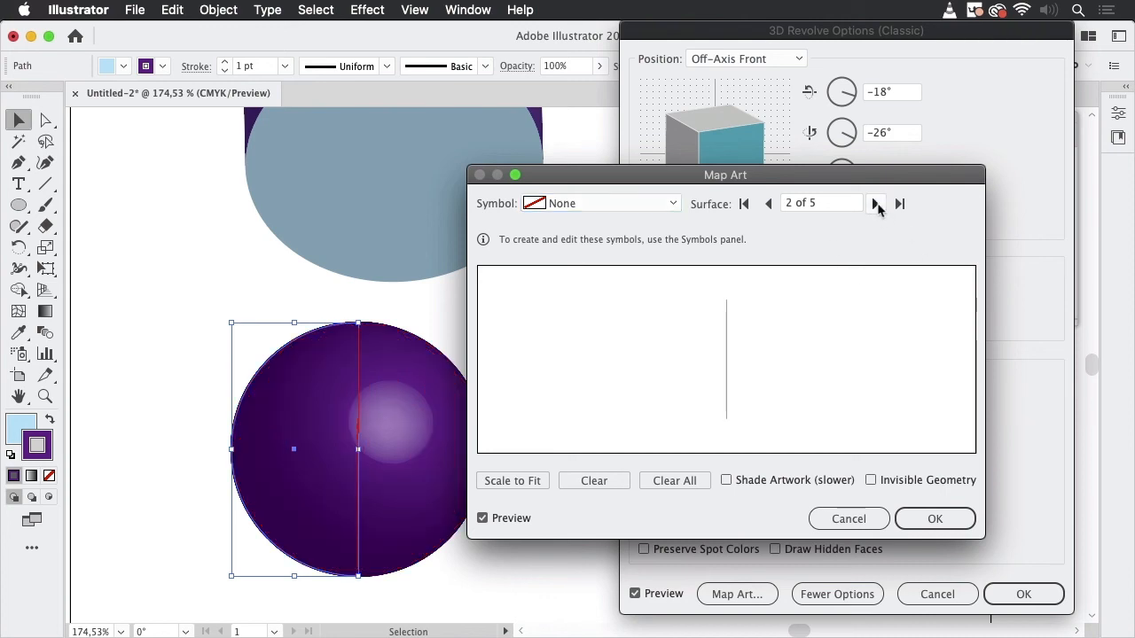
pyautogui.click(877, 207)
pyautogui.click(877, 208)
pyautogui.click(877, 208)
pyautogui.click(877, 207)
pyautogui.click(877, 207)
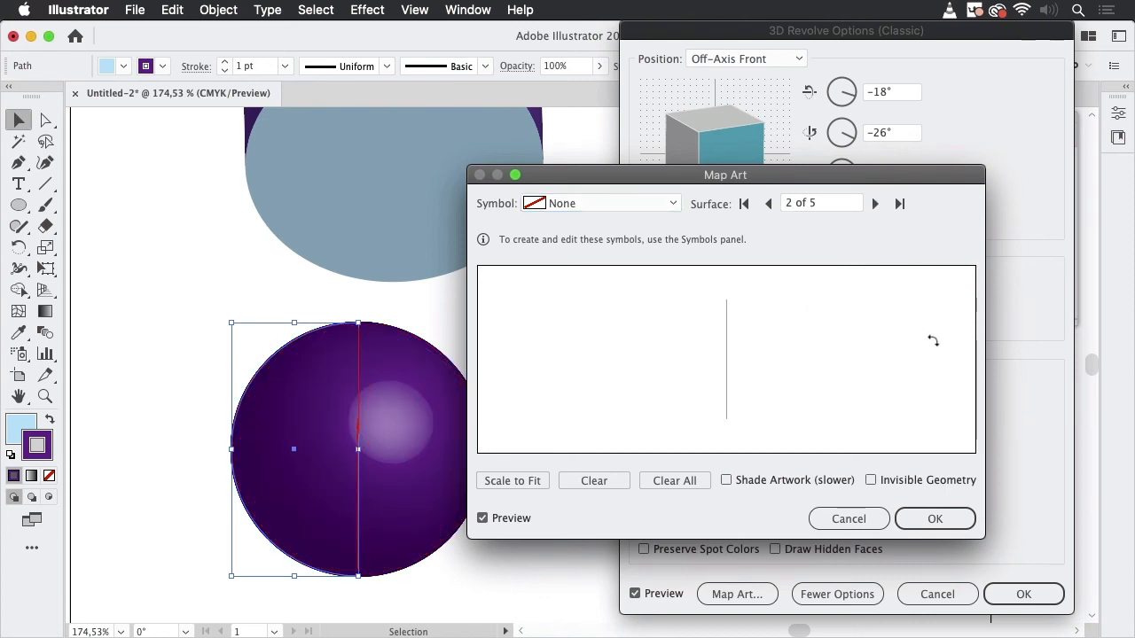
pyautogui.click(861, 522)
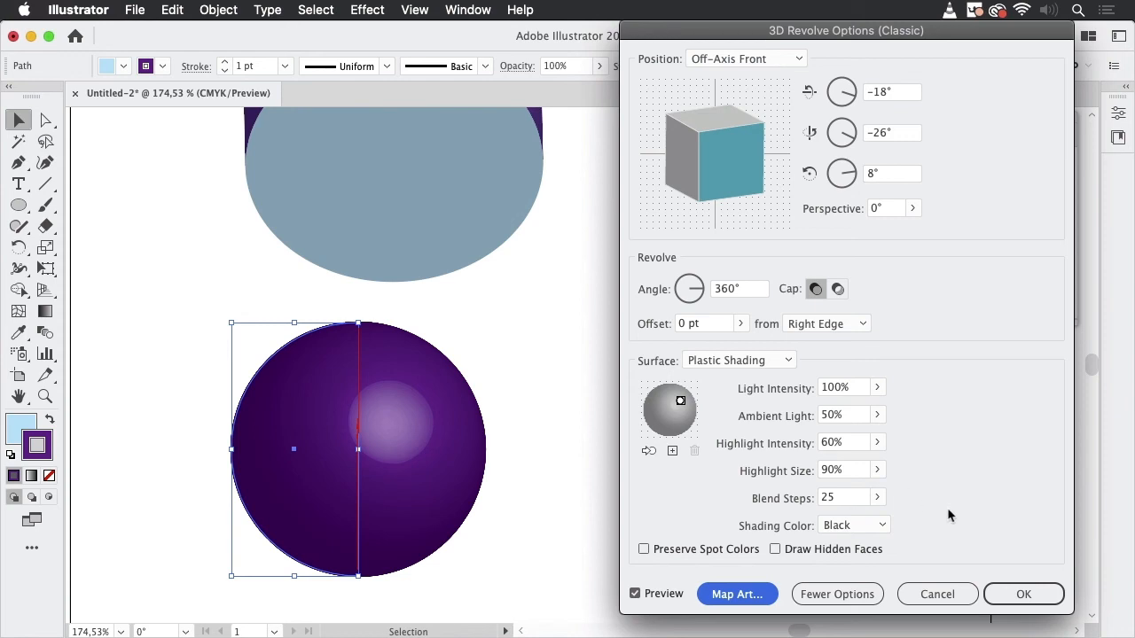
pyautogui.click(937, 594)
# Move the Appearance panel off the work area and bring the green profile path onto the artboard beside the half circle.
pyautogui.click(798, 467)
pyautogui.moveTo(755, 226); pyautogui.dragTo(1046, 385)
pyautogui.press('super+space')
pyautogui.moveTo(753, 299); pyautogui.dragTo(587, 395)
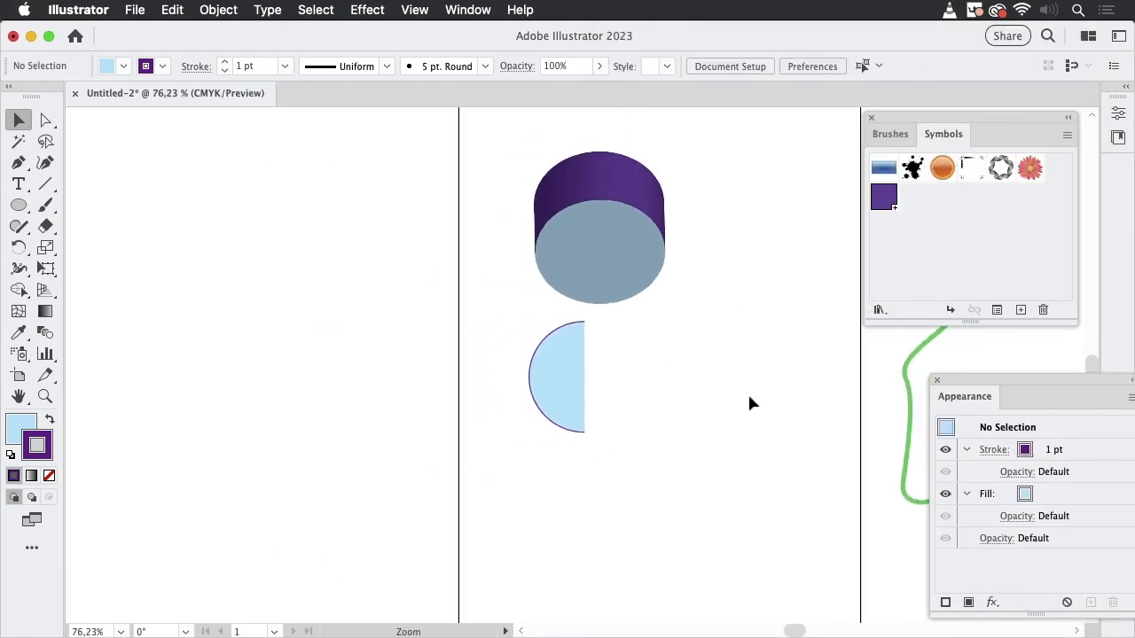
pyautogui.press('space')
pyautogui.moveTo(793, 388); pyautogui.dragTo(581, 443)
pyautogui.click(713, 394)
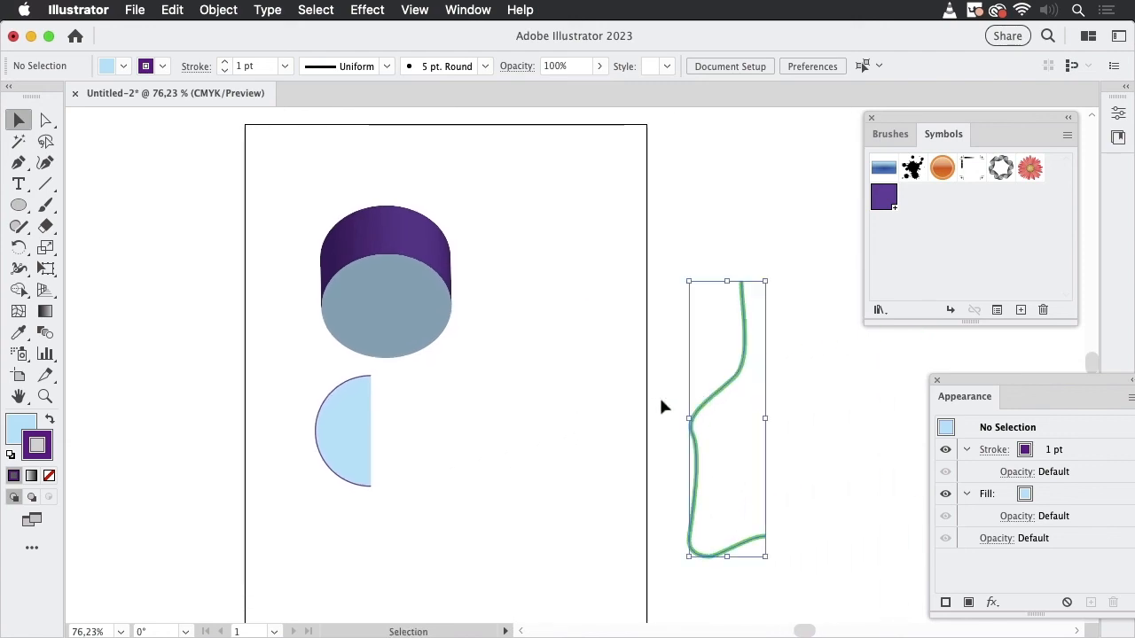
pyautogui.moveTo(712, 405); pyautogui.dragTo(495, 403)
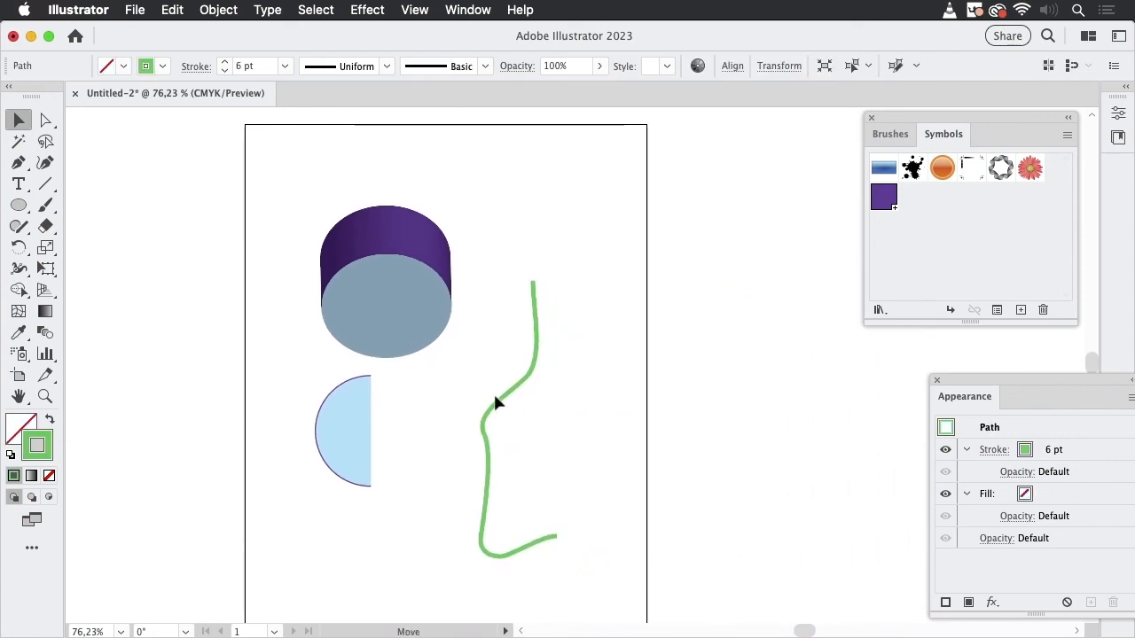
# Revolve the green profile path with the classic 3D effect, offset from the Right Edge, to form a bottle.
pyautogui.click(379, 14)
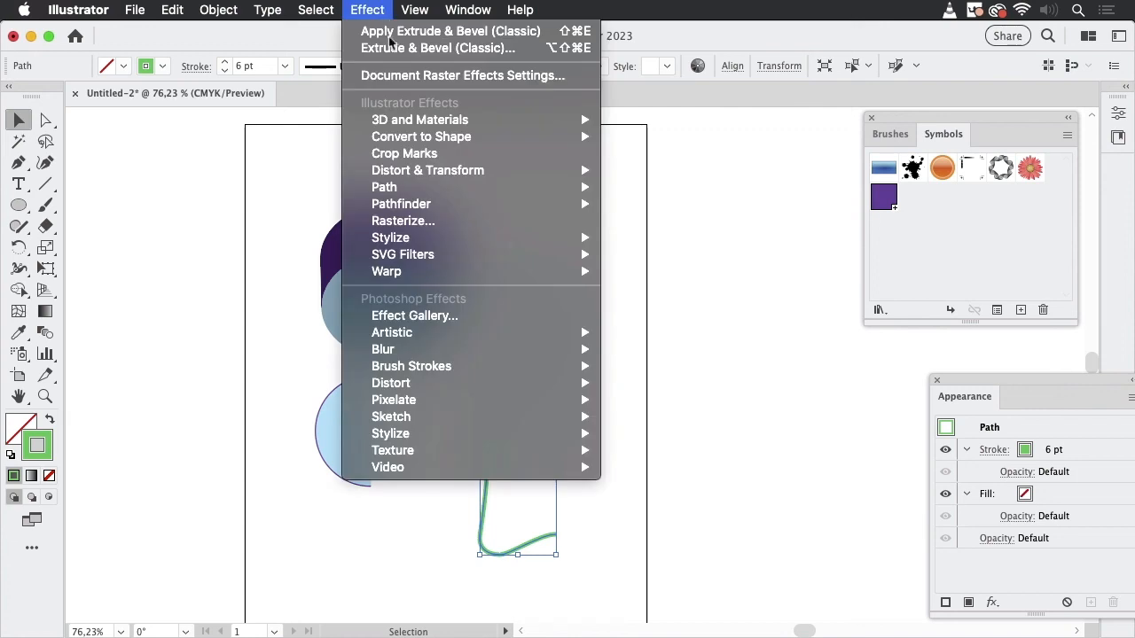
pyautogui.moveTo(407, 127)
pyautogui.moveTo(665, 203)
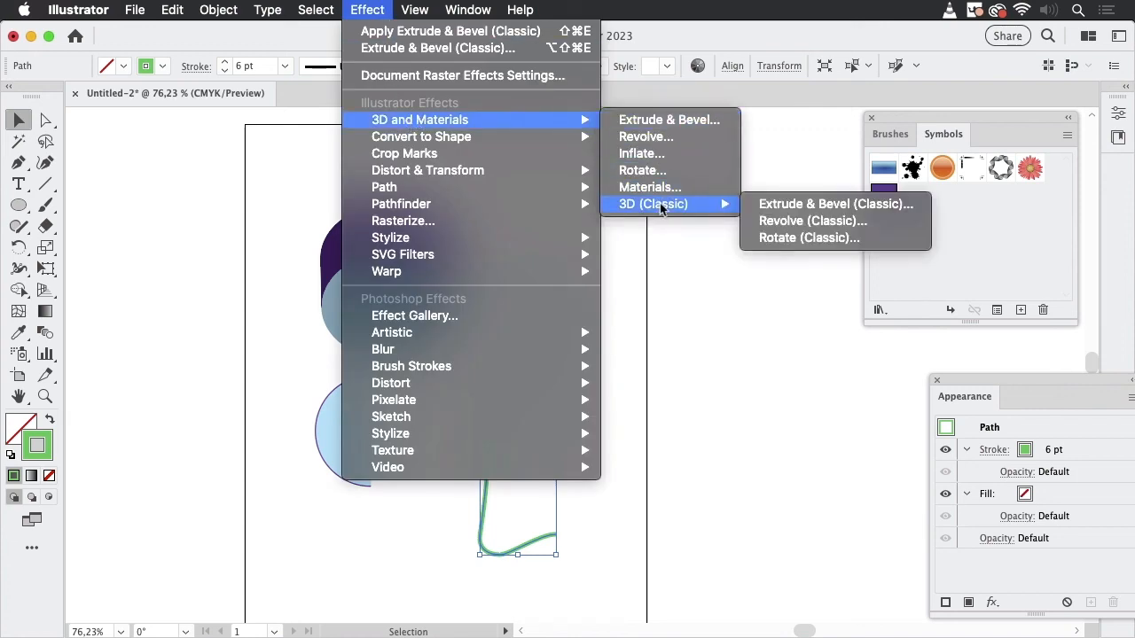
pyautogui.click(821, 229)
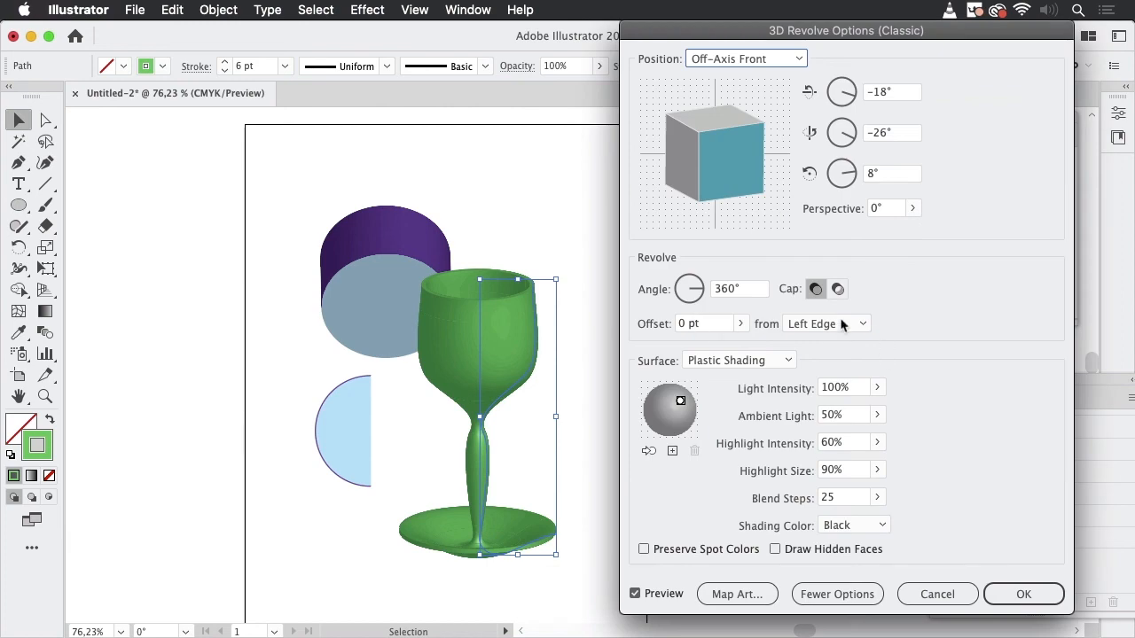
pyautogui.click(842, 324)
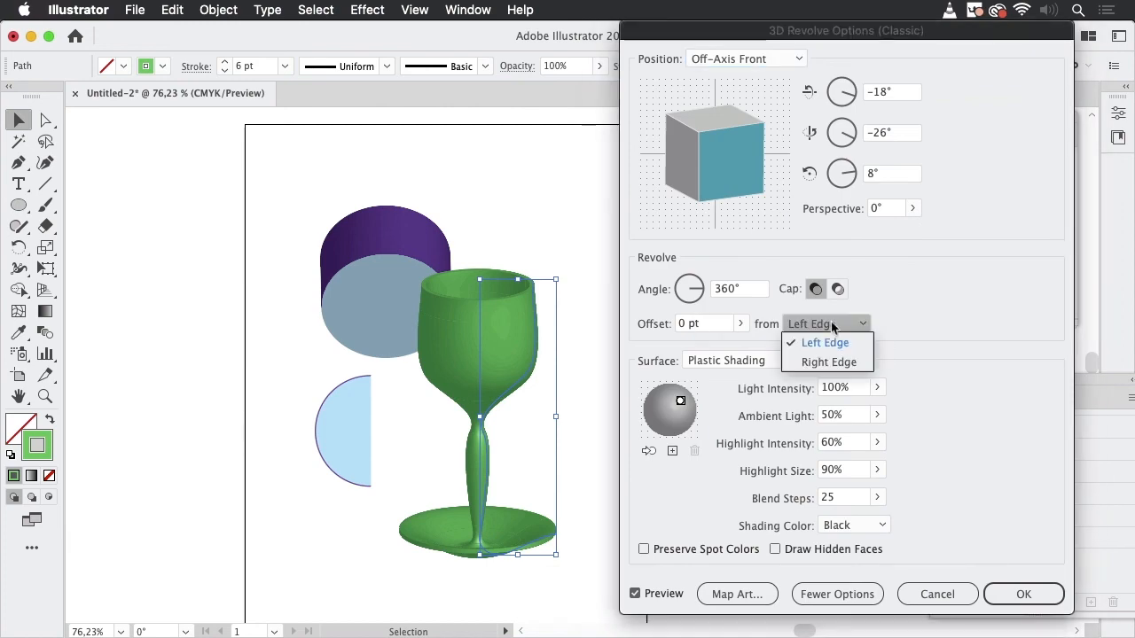
pyautogui.click(837, 362)
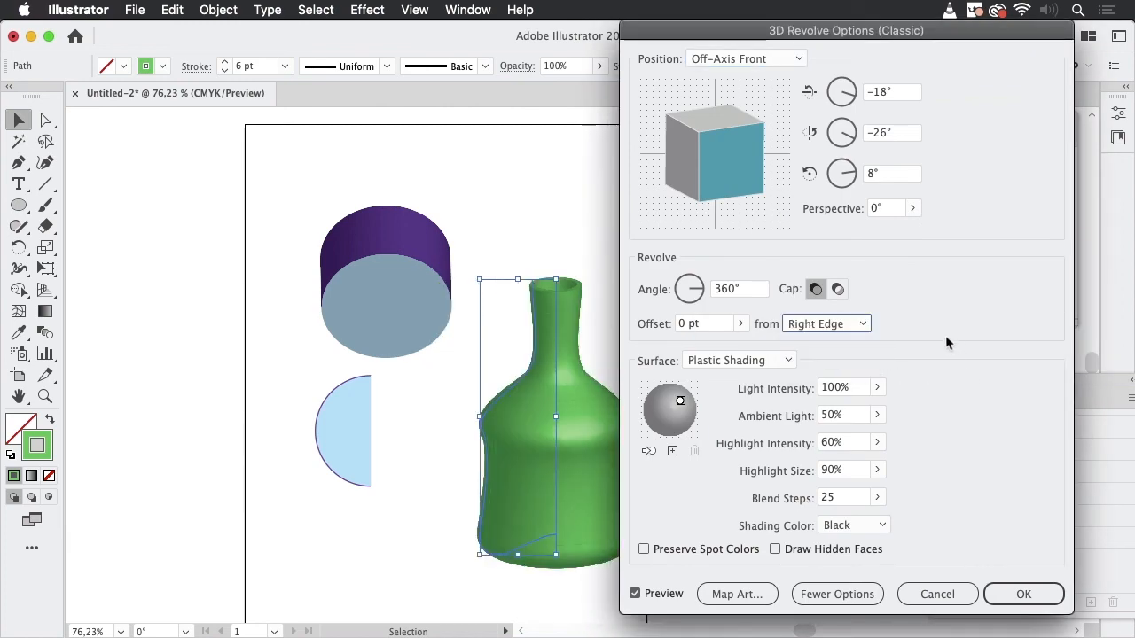